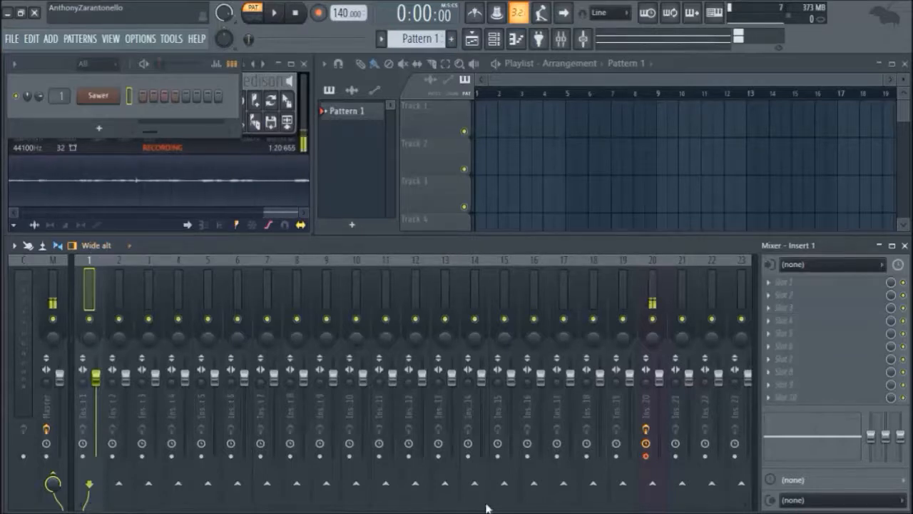
- Keep the mixer in the Wide alt layout and maximize the mixer window
{"action": "left_click", "coordinate": [98, 246]}
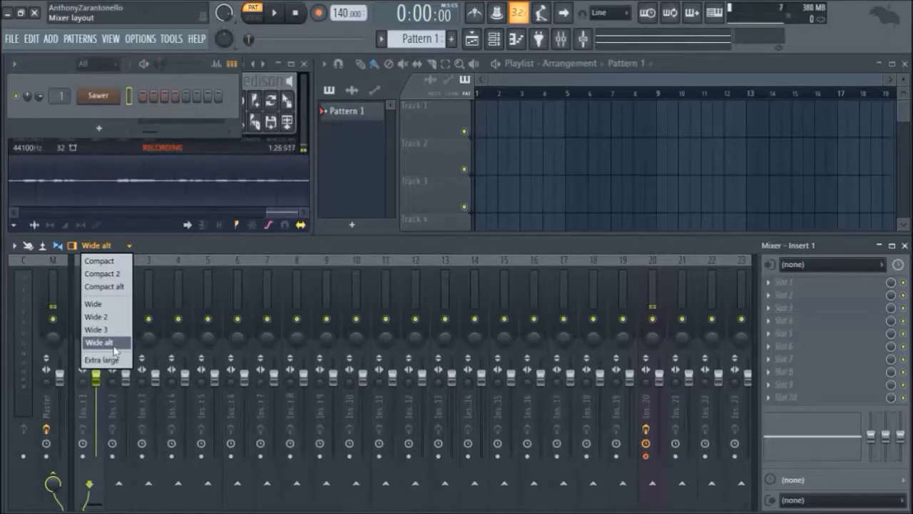
{"action": "left_click", "coordinate": [892, 245]}
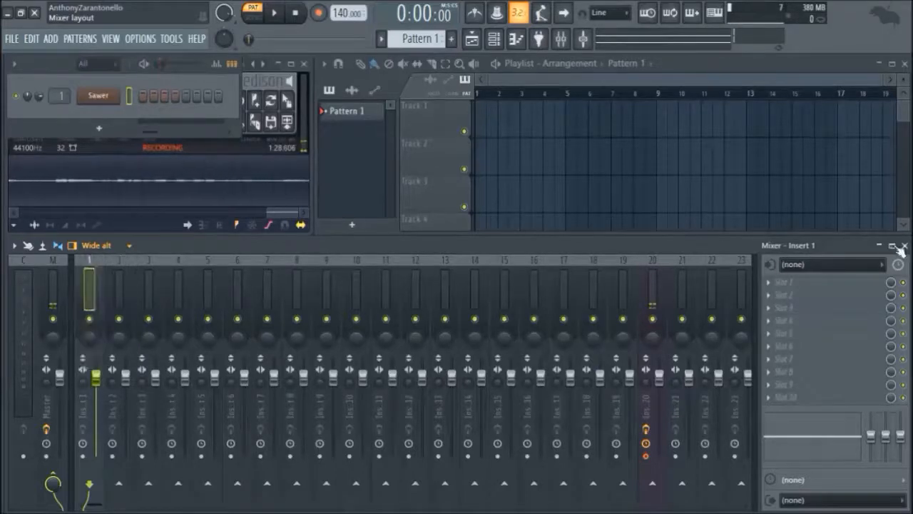
{"action": "left_click", "coordinate": [892, 245]}
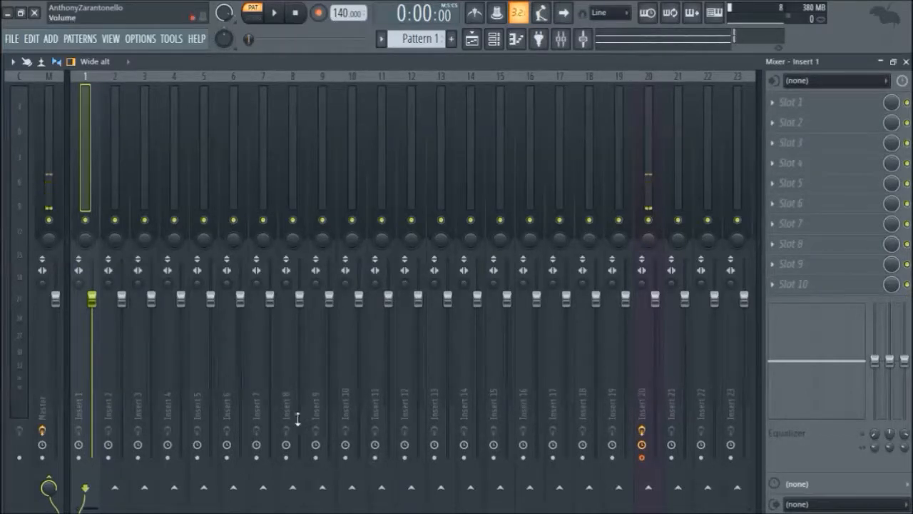
- Lower the Insert 10 volume fader slightly and reset it to its default level
{"action": "mouse_move", "coordinate": [362, 301]}
{"action": "left_mouse_down"}
{"action": "mouse_move", "coordinate": [362, 319]}
{"action": "mouse_move", "coordinate": [362, 310]}
{"action": "left_mouse_up"}
{"action": "left_click", "coordinate": [361, 312], "text": "alt"}
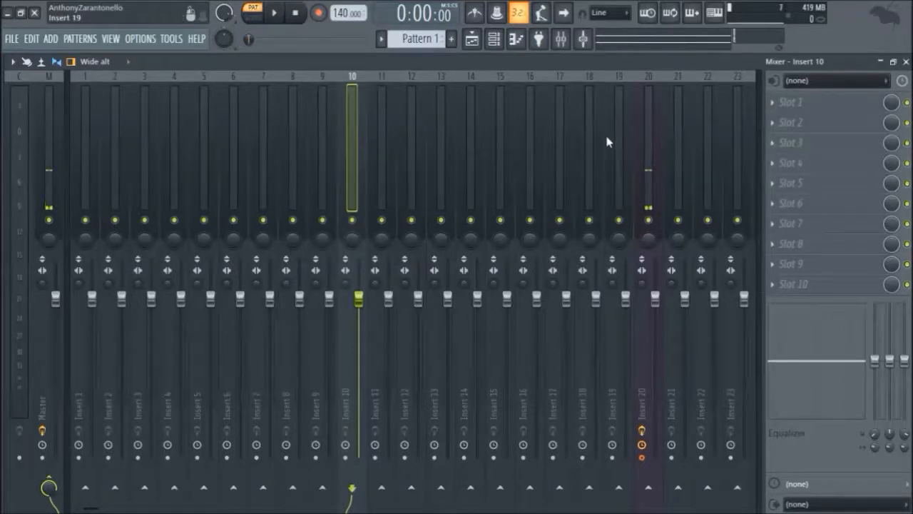
{"action": "key", "text": "ctrl+s"}
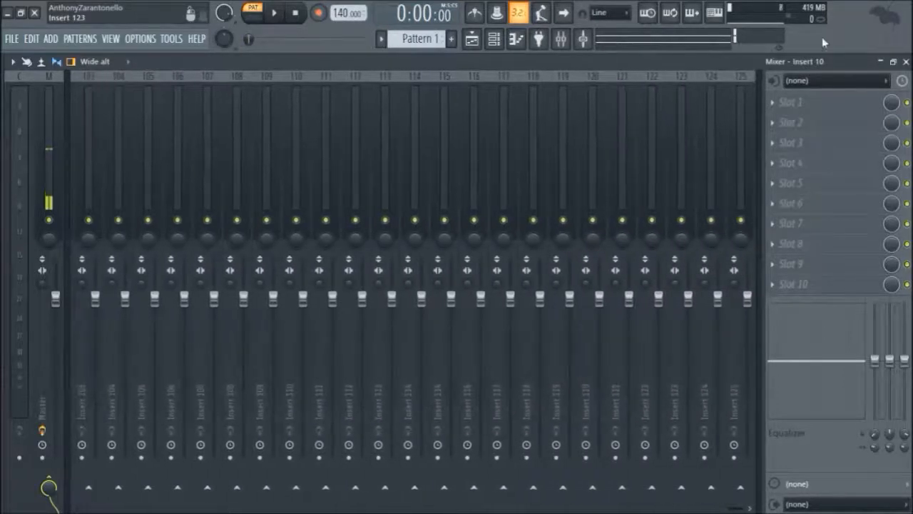
- Select mixer tracks Insert 120 through 125 and dock them to the right section of the mixer
{"action": "left_click", "coordinate": [744, 107]}
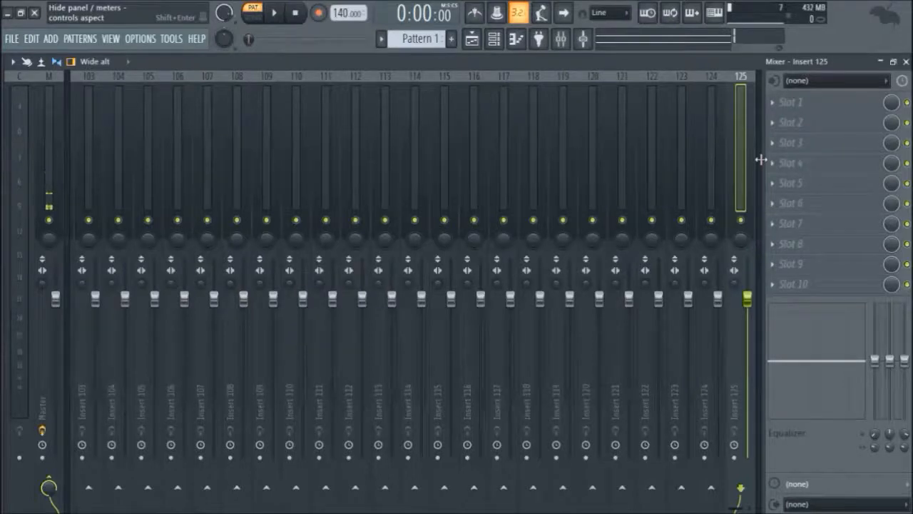
{"action": "left_click_drag", "start_coordinate": [592, 144], "coordinate": [741, 159]}
{"action": "right_click", "coordinate": [738, 163]}
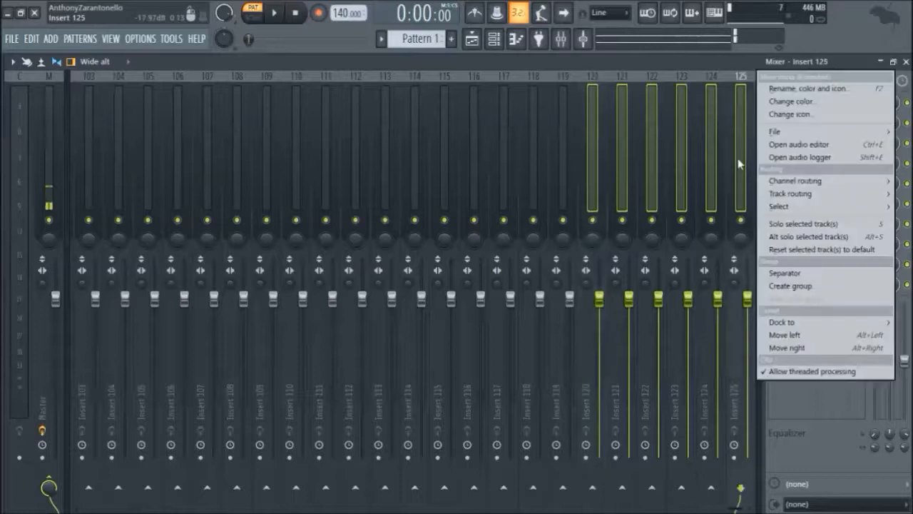
{"action": "mouse_move", "coordinate": [805, 325]}
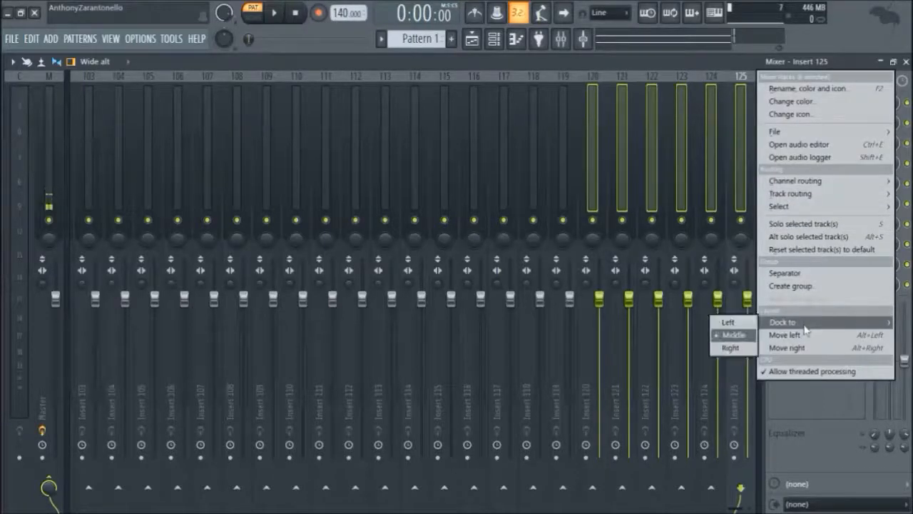
{"action": "left_click", "coordinate": [730, 347]}
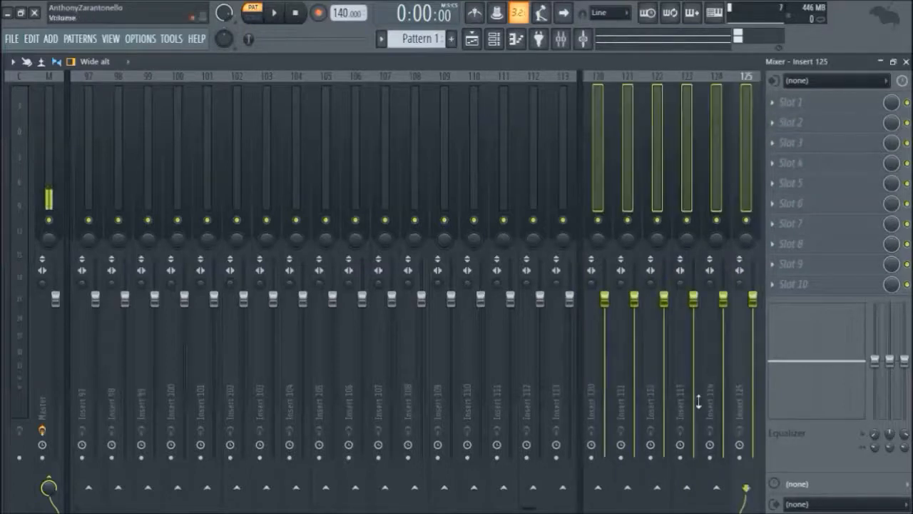
- Reselect mixer tracks Insert 120 through 125 and dock them back to the middle section
{"action": "left_click", "coordinate": [663, 92]}
{"action": "left_click", "coordinate": [706, 151]}
{"action": "left_click_drag", "start_coordinate": [593, 153], "coordinate": [749, 163]}
{"action": "right_click", "coordinate": [749, 168]}
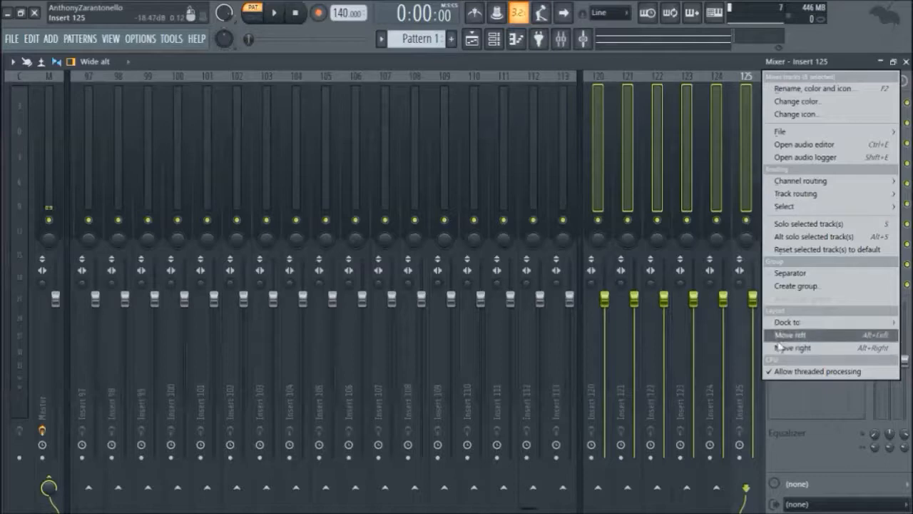
{"action": "mouse_move", "coordinate": [788, 322]}
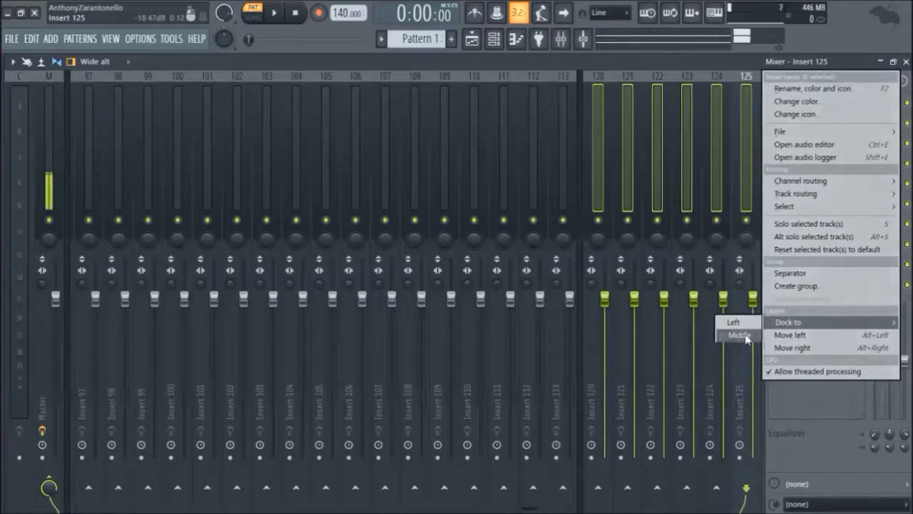
{"action": "left_click", "coordinate": [742, 335]}
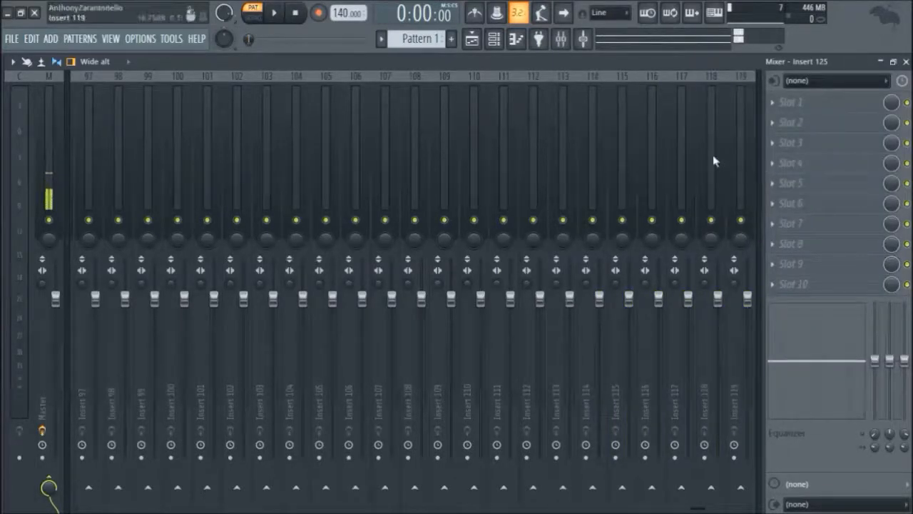
- Swap the track inspector to the opposite side of the mixer and restore the mixer window to its smaller size
{"action": "key", "text": "Right"}
{"action": "key", "text": "Right"}
{"action": "key", "text": "Right"}
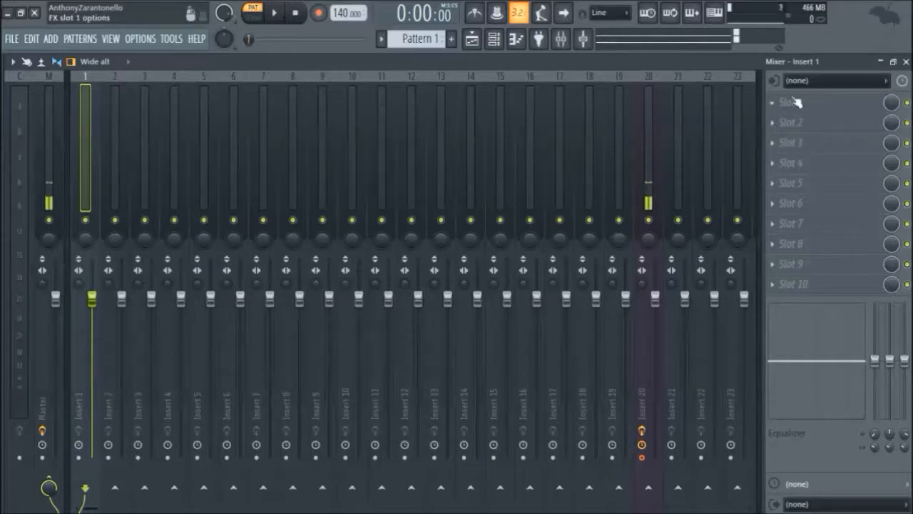
{"action": "left_click", "coordinate": [71, 62]}
{"action": "left_click", "coordinate": [72, 62]}
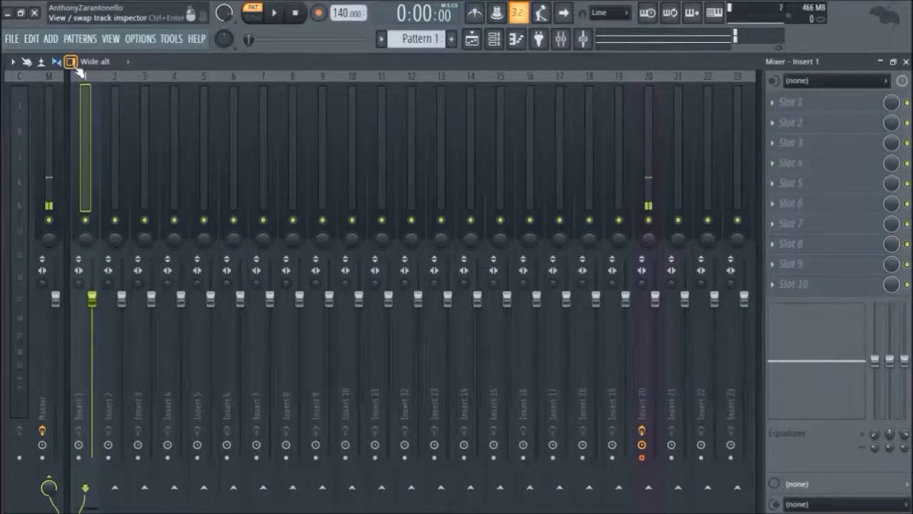
{"action": "right_click", "coordinate": [71, 63]}
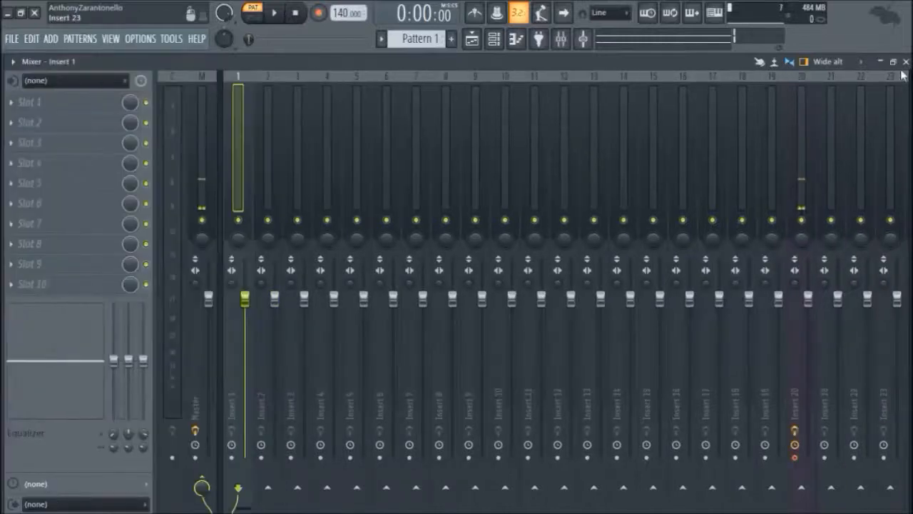
{"action": "left_click", "coordinate": [893, 61]}
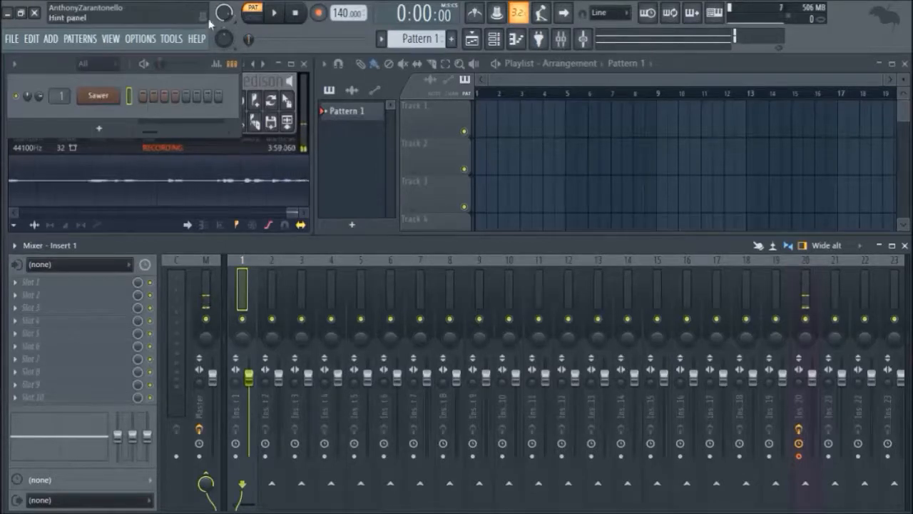
- Try the master volume knob and toggle between pattern and song mode, returning to pattern mode
{"action": "mouse_move", "coordinate": [224, 13]}
{"action": "left_mouse_down"}
{"action": "mouse_move", "coordinate": [225, 52]}
{"action": "mouse_move", "coordinate": [223, 14]}
{"action": "left_mouse_up"}
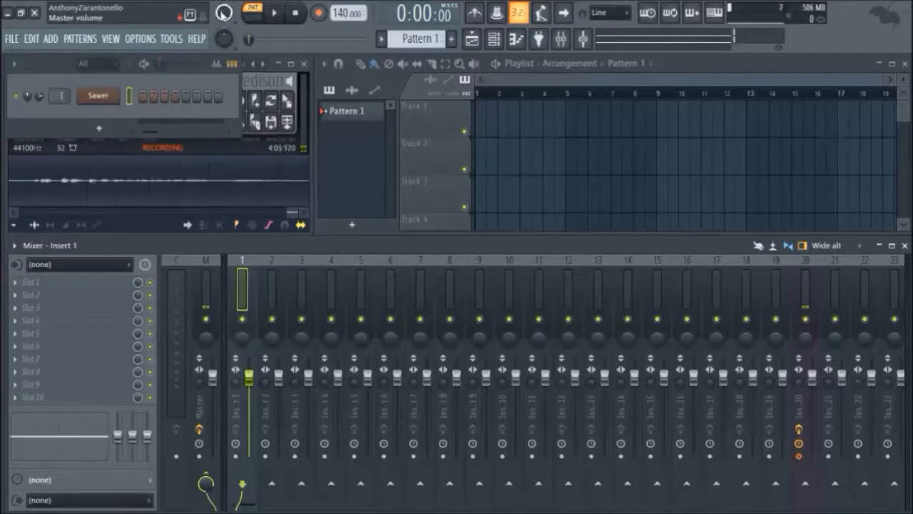
{"action": "left_click", "coordinate": [255, 14]}
{"action": "left_click", "coordinate": [261, 14]}
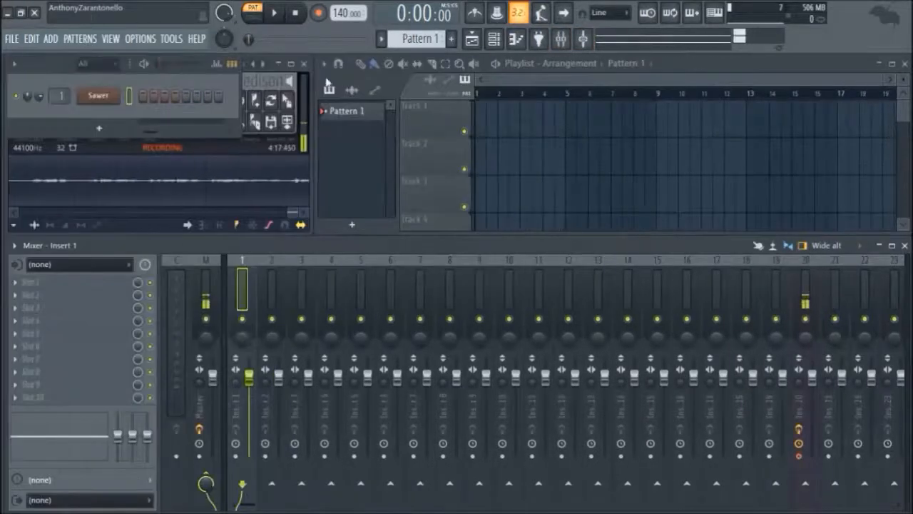
- Open the toolbar editor to view the controls that can be added to the toolbar, and close it again
{"action": "right_click", "coordinate": [883, 32]}
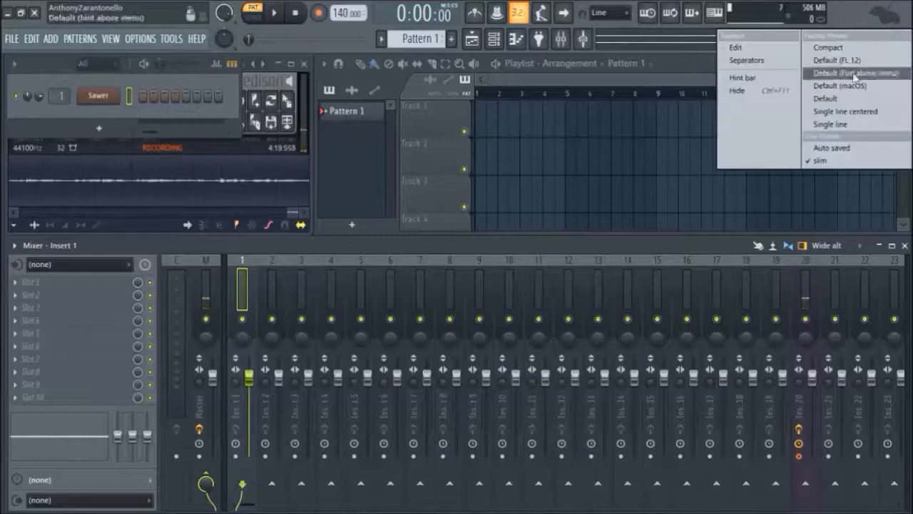
{"action": "left_click", "coordinate": [740, 50]}
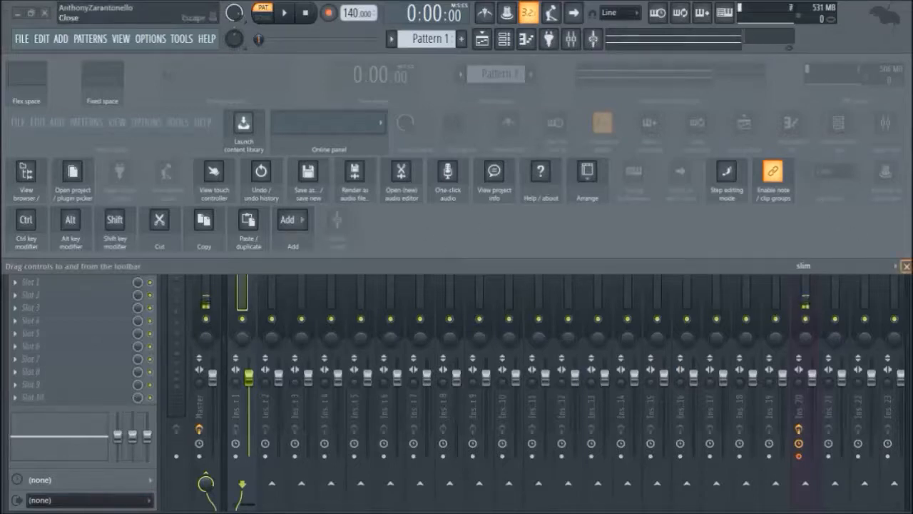
{"action": "left_click", "coordinate": [906, 266]}
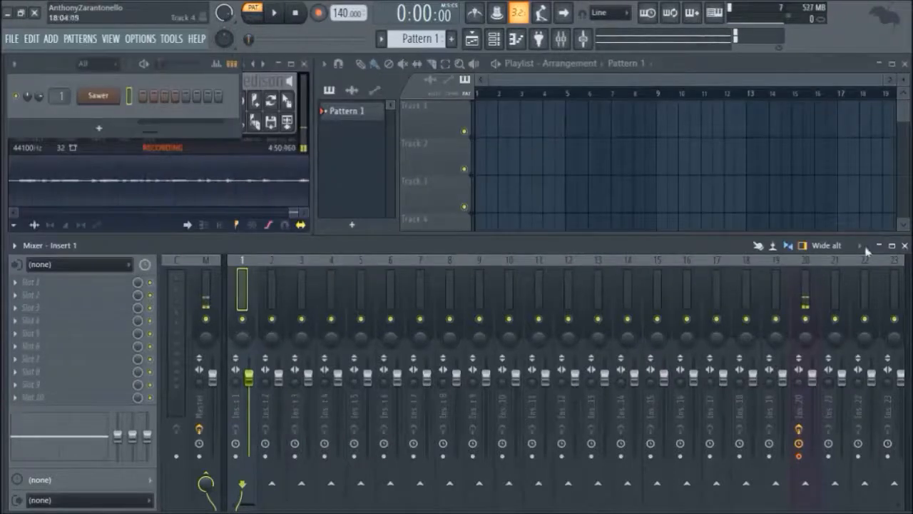
- Lower the Insert 12 fader and, with Insert 16 selected, readjust it through the toolbar's last-tweaked control
{"action": "mouse_move", "coordinate": [575, 376]}
{"action": "left_mouse_down"}
{"action": "mouse_move", "coordinate": [575, 410]}
{"action": "mouse_move", "coordinate": [575, 391]}
{"action": "left_mouse_up"}
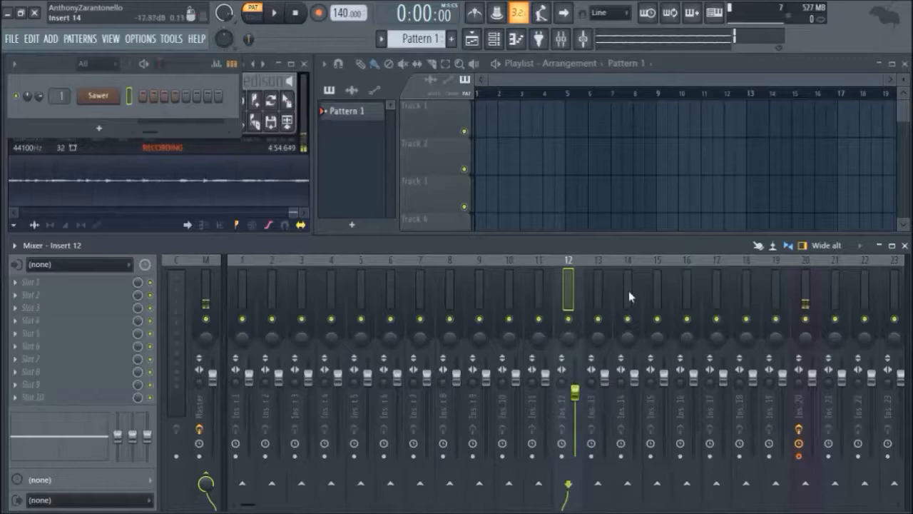
{"action": "left_click", "coordinate": [686, 293]}
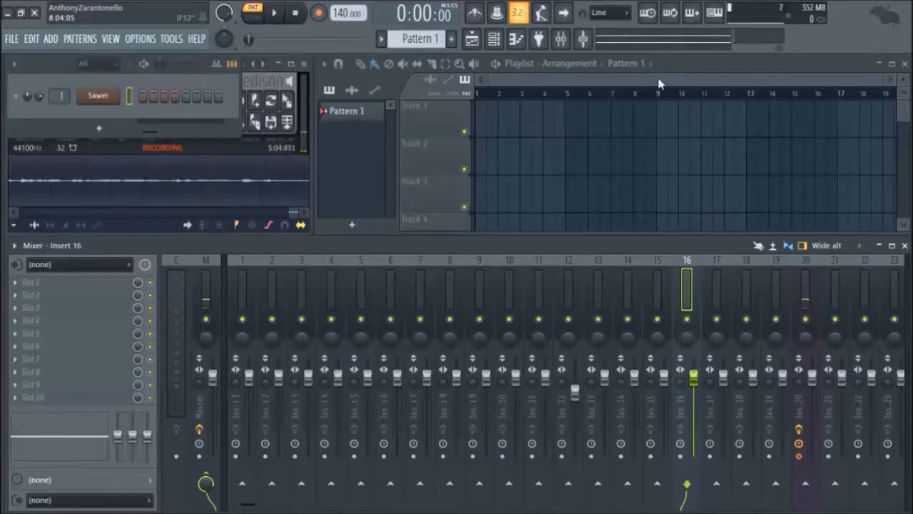
{"action": "mouse_move", "coordinate": [585, 46]}
{"action": "left_mouse_down"}
{"action": "mouse_move", "coordinate": [585, 65]}
{"action": "mouse_move", "coordinate": [585, 40]}
{"action": "left_mouse_up"}
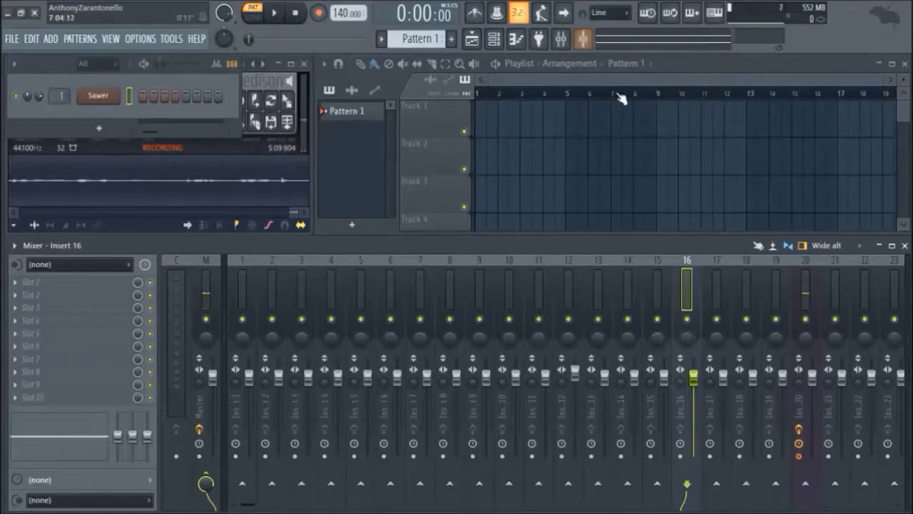
{"action": "left_click", "coordinate": [587, 45]}
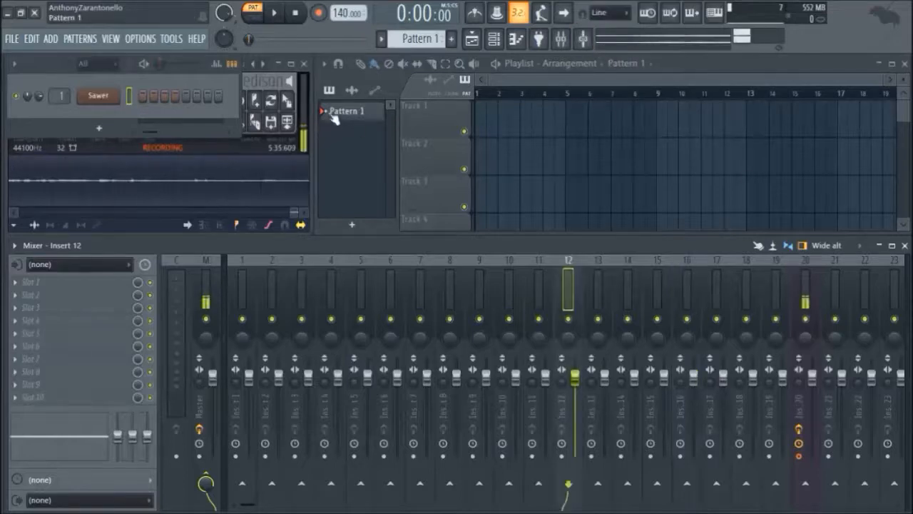
- Bring the Edison window to the front and return to the channel rack with the Sawer channel's mixer track selected
{"action": "left_click", "coordinate": [244, 148]}
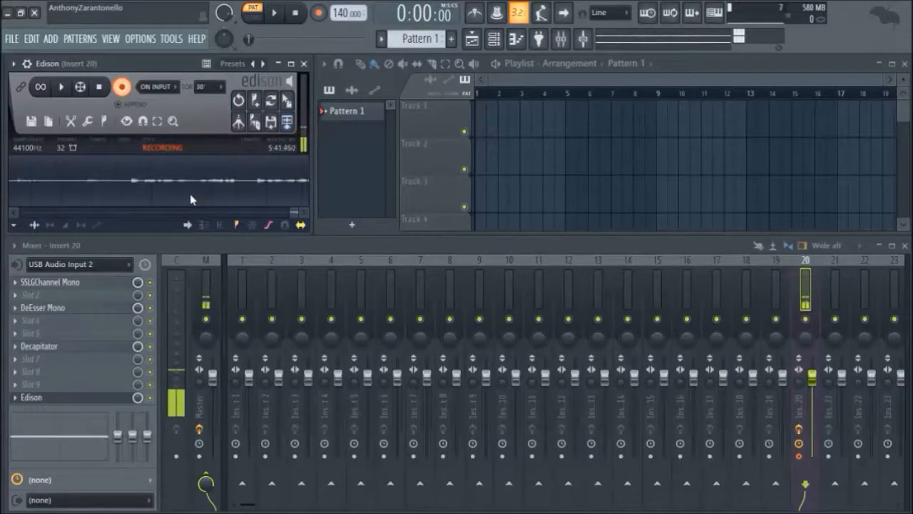
{"action": "left_click", "coordinate": [509, 318]}
{"action": "left_click", "coordinate": [509, 318]}
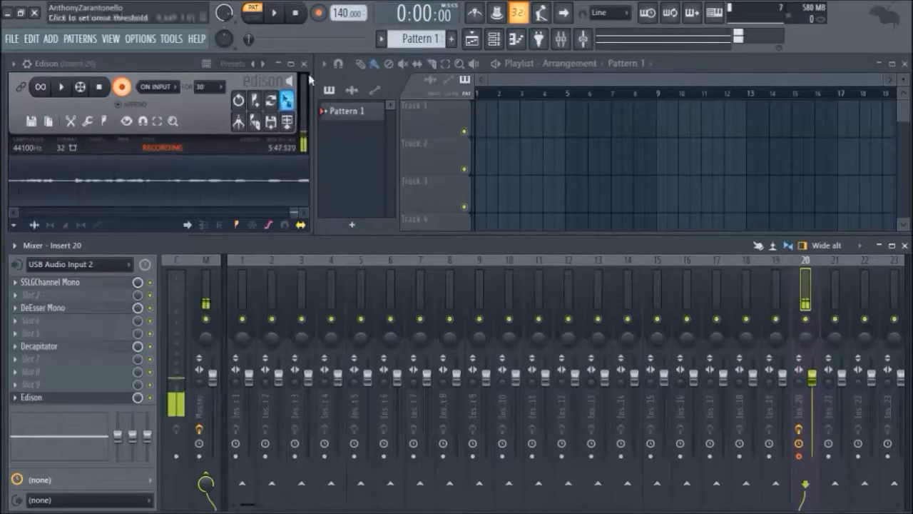
{"action": "left_click", "coordinate": [508, 39]}
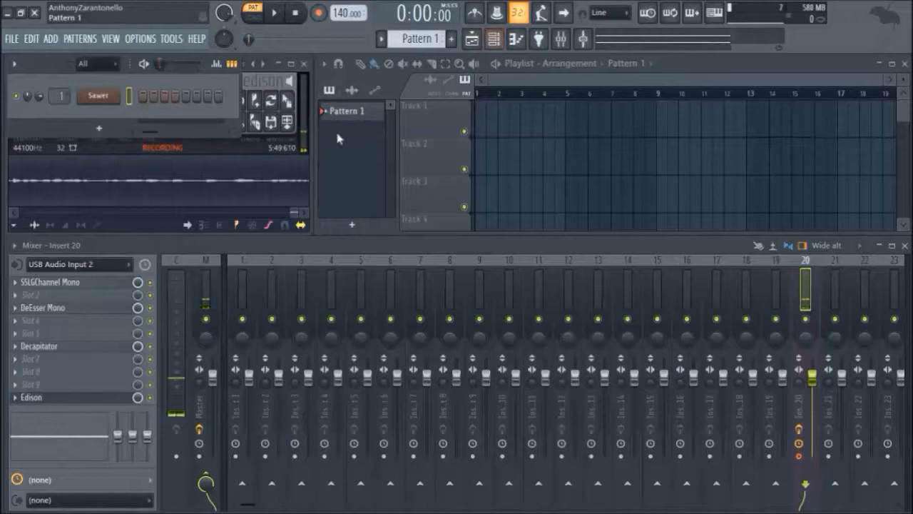
{"action": "left_click", "coordinate": [63, 102]}
{"action": "scroll", "coordinate": [63, 102], "scroll_direction": "up", "scroll_amount": 1}
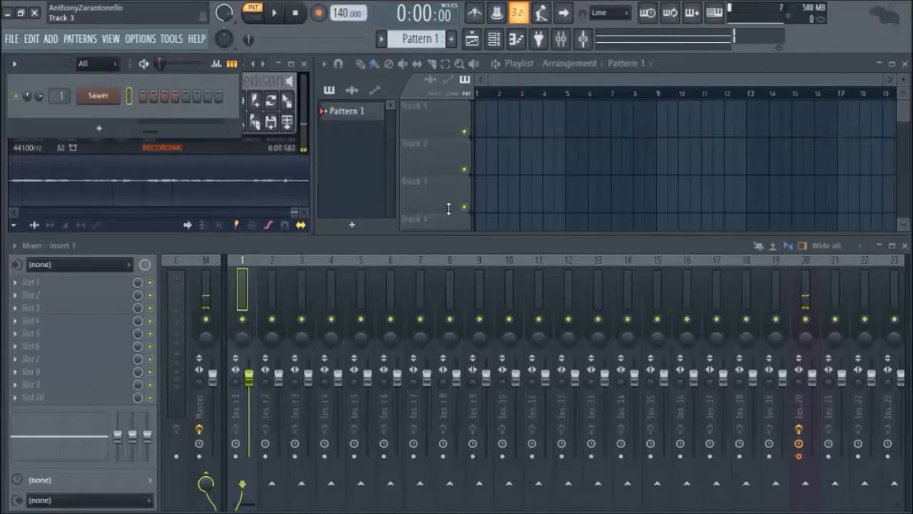
- Enable Detach all plugins in the general settings and close the settings window
{"action": "left_click", "coordinate": [136, 40]}
{"action": "left_click", "coordinate": [162, 94]}
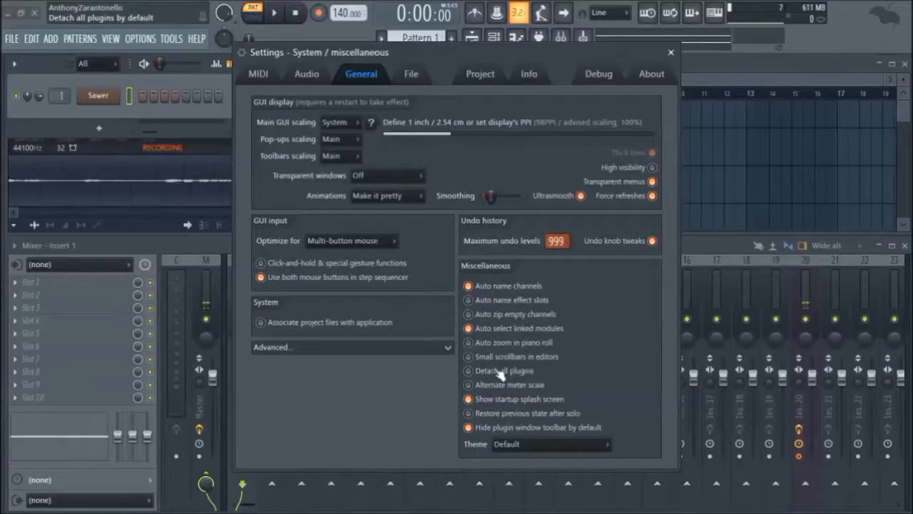
{"action": "left_click", "coordinate": [469, 371]}
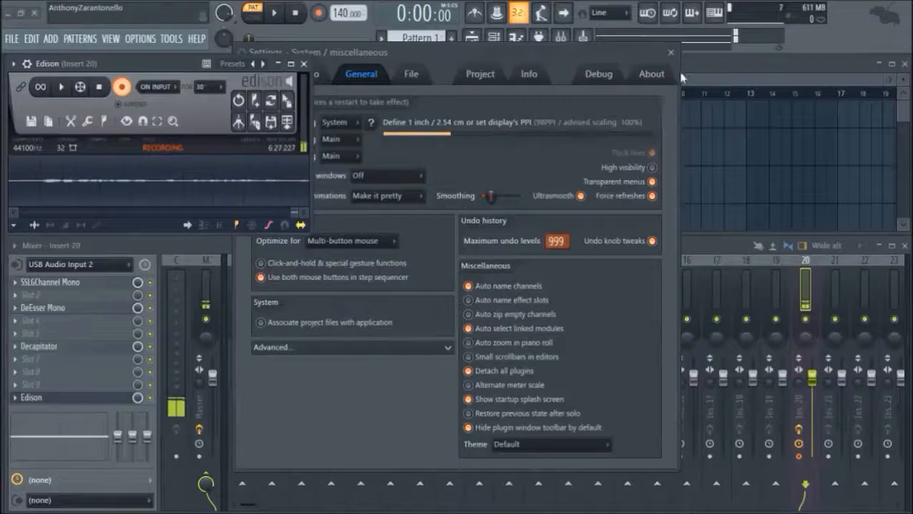
{"action": "left_click", "coordinate": [671, 52]}
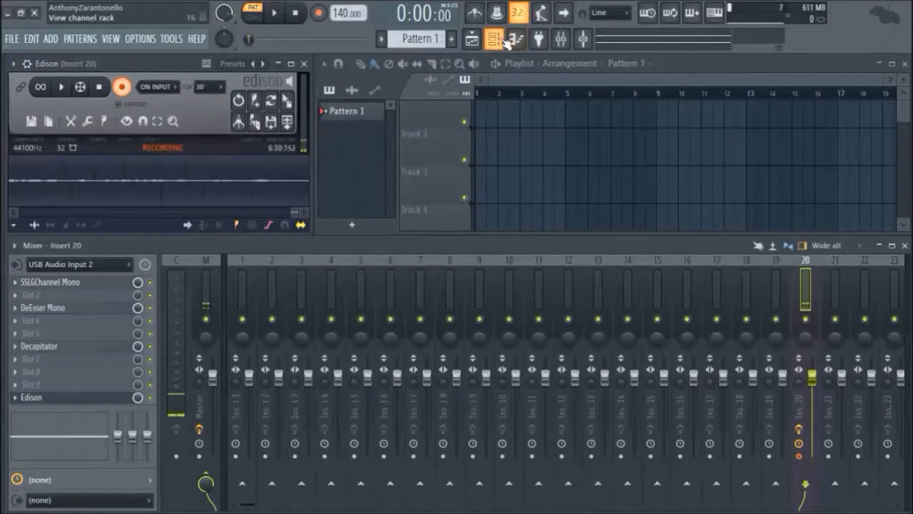
- Close the Edison window, open the Sawer channel's plugin interface, and reposition its detached window
{"action": "left_click", "coordinate": [304, 64]}
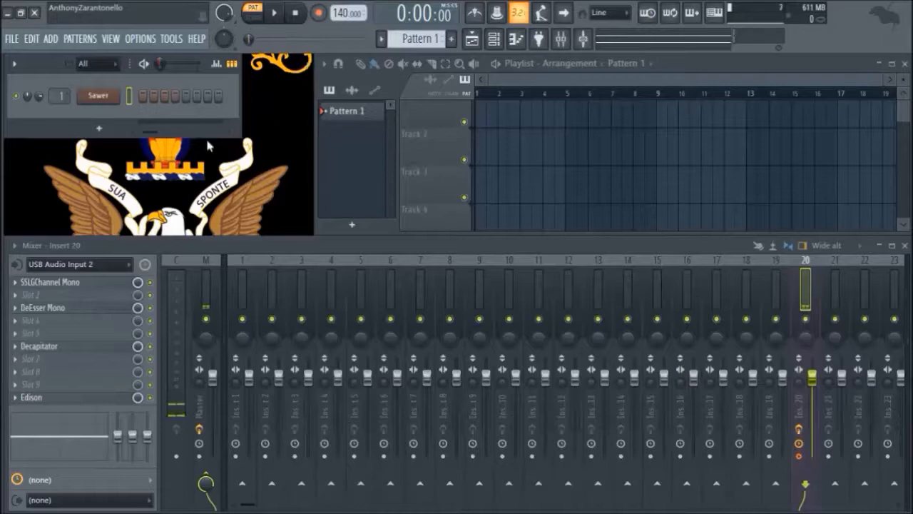
{"action": "left_click", "coordinate": [111, 95]}
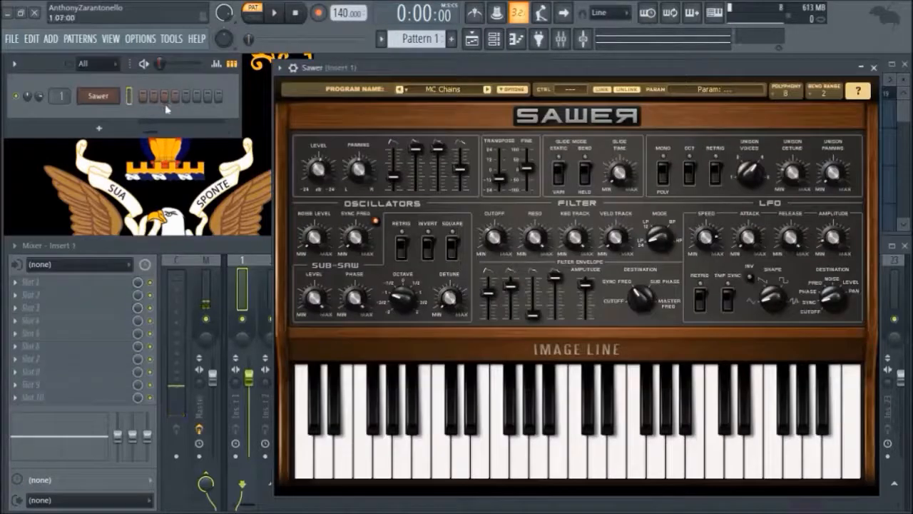
{"action": "left_click_drag", "start_coordinate": [508, 74], "coordinate": [507, 32]}
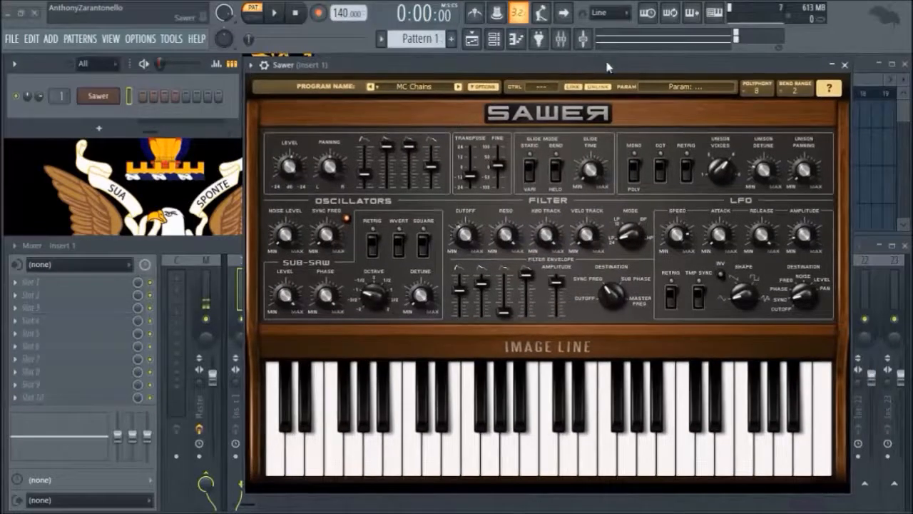
- Close the Sawer window, replace the Sawer channel with the Omnisphere synth, and position its plugin window
{"action": "left_click", "coordinate": [845, 65]}
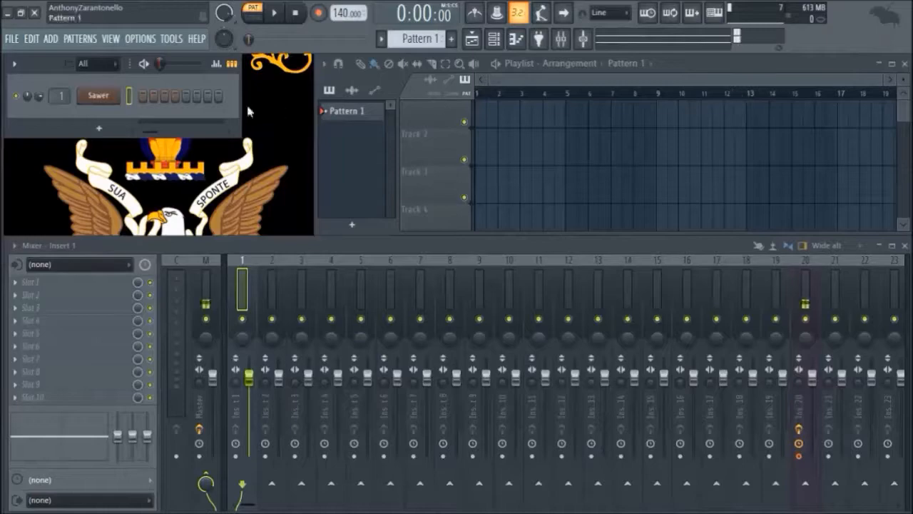
{"action": "right_click", "coordinate": [100, 96]}
{"action": "mouse_move", "coordinate": [163, 202]}
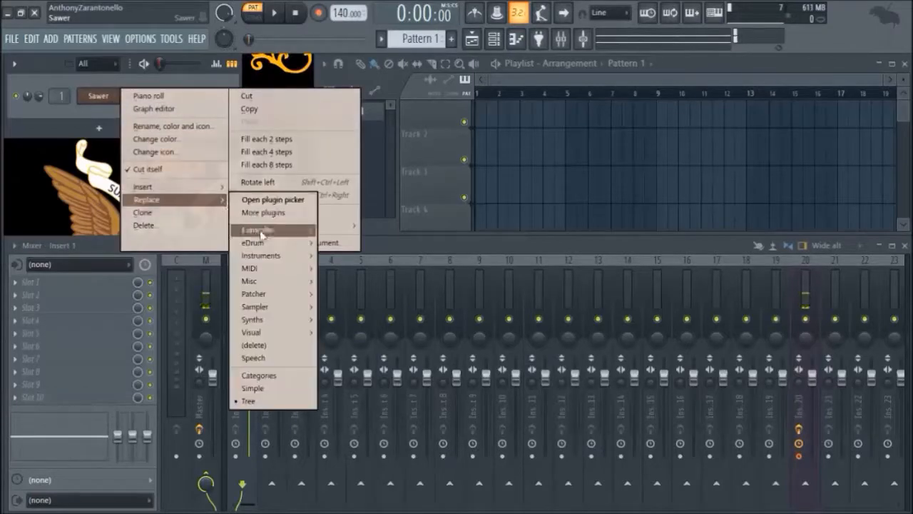
{"action": "mouse_move", "coordinate": [276, 320]}
{"action": "left_click", "coordinate": [351, 367]}
{"action": "mouse_move", "coordinate": [614, 29]}
{"action": "left_mouse_down"}
{"action": "mouse_move", "coordinate": [615, 42]}
{"action": "mouse_move", "coordinate": [620, 13]}
{"action": "mouse_move", "coordinate": [500, 1]}
{"action": "mouse_move", "coordinate": [613, 37]}
{"action": "mouse_move", "coordinate": [375, 1]}
{"action": "mouse_move", "coordinate": [856, 1]}
{"action": "mouse_move", "coordinate": [76, 0]}
{"action": "mouse_move", "coordinate": [366, 1]}
{"action": "mouse_move", "coordinate": [658, 145]}
{"action": "mouse_move", "coordinate": [611, 32]}
{"action": "left_mouse_up"}
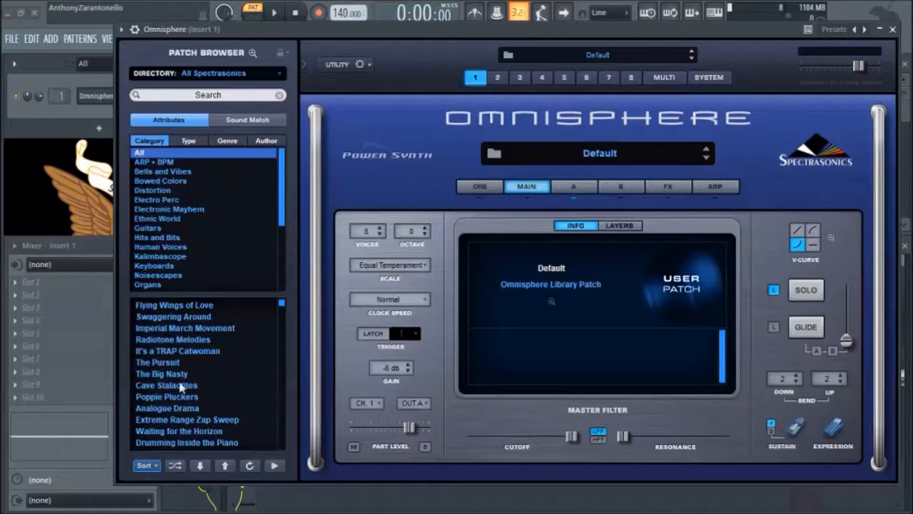
- Shuffle Omnisphere's patch list, load the Synced Polysynth patch, and close the plugin window
{"action": "left_click", "coordinate": [177, 468]}
{"action": "left_click", "coordinate": [175, 464]}
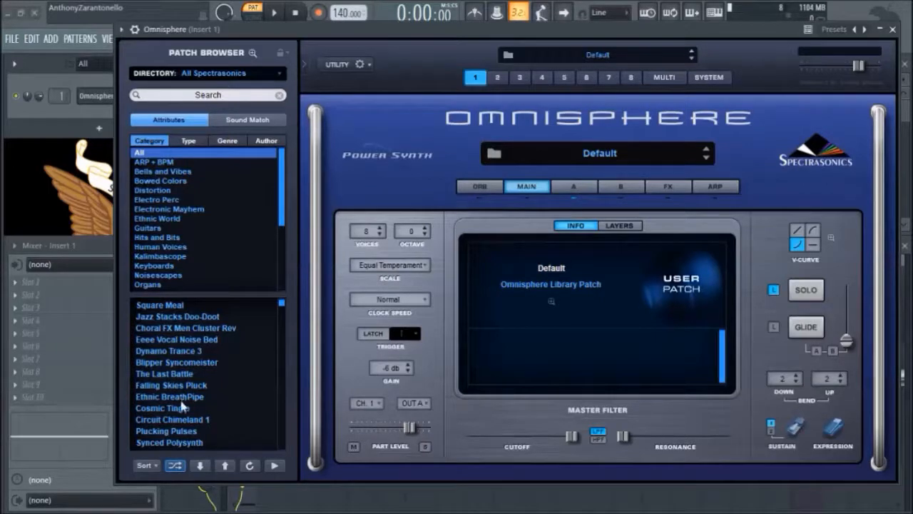
{"action": "left_click", "coordinate": [186, 445]}
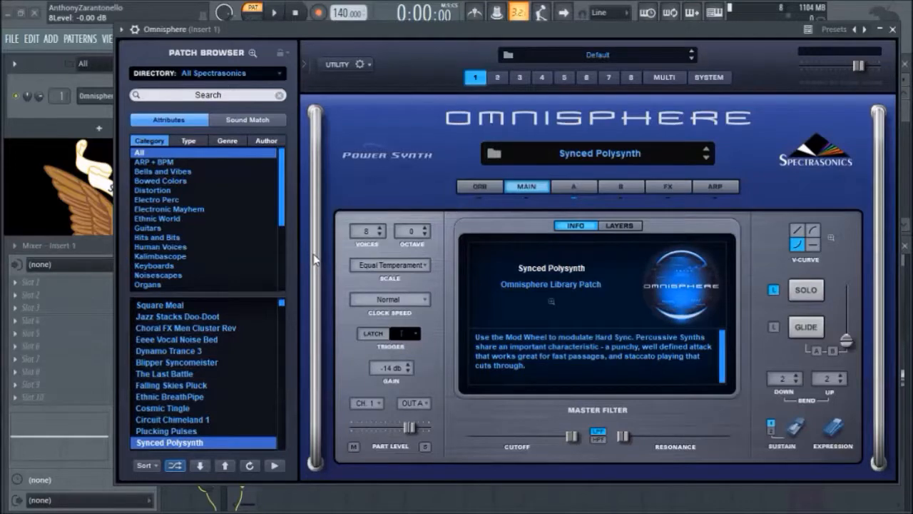
{"action": "left_click", "coordinate": [892, 30]}
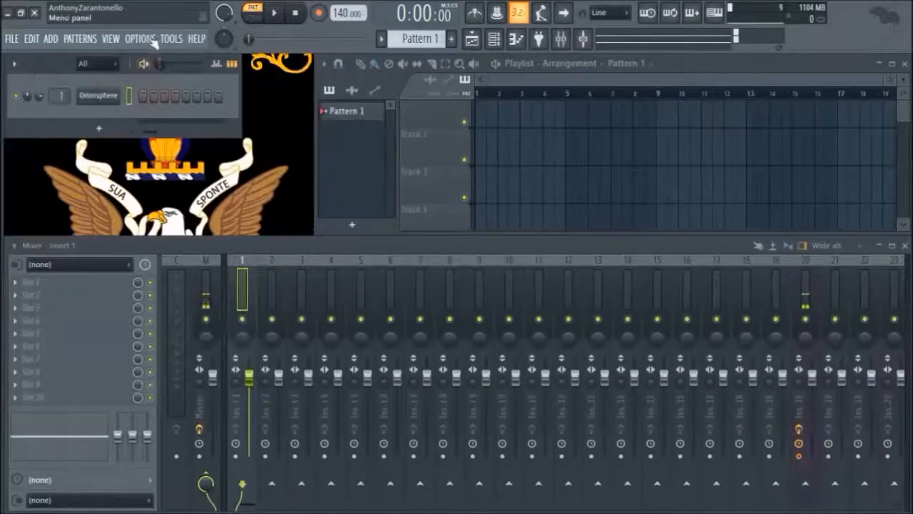
- Check the V49 controller in the MIDI settings' input device list and close the settings window
{"action": "left_click", "coordinate": [140, 39]}
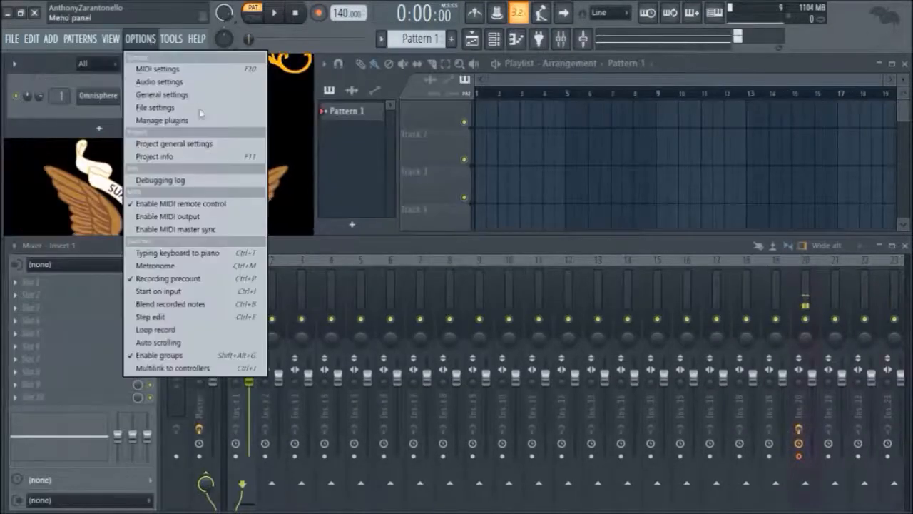
{"action": "left_click", "coordinate": [223, 72]}
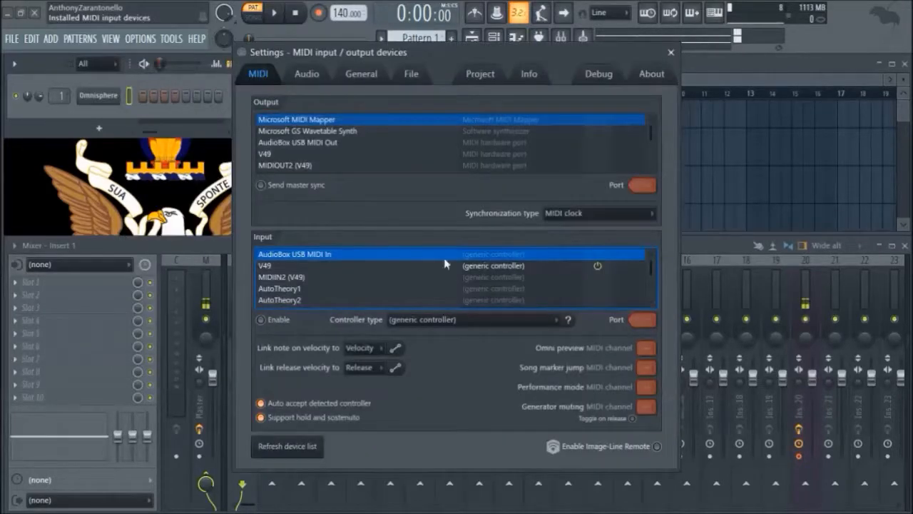
{"action": "left_click", "coordinate": [311, 266]}
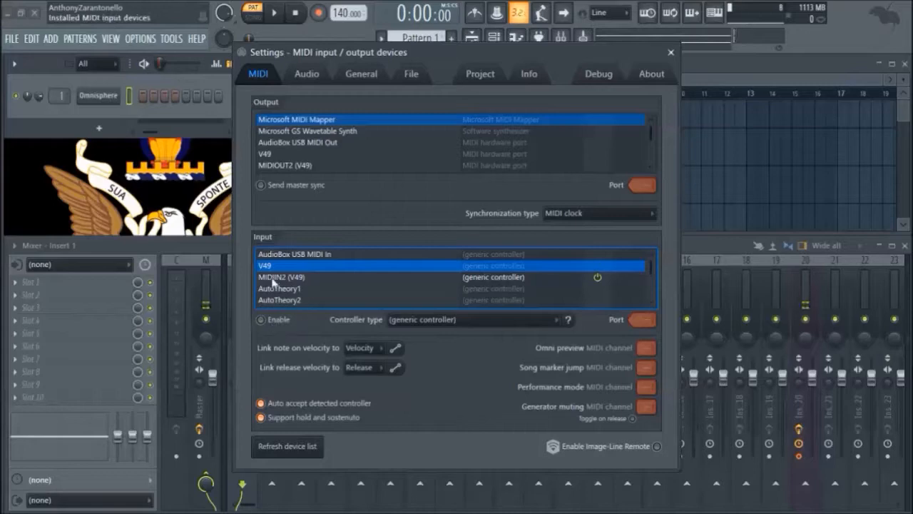
{"action": "left_click", "coordinate": [671, 52]}
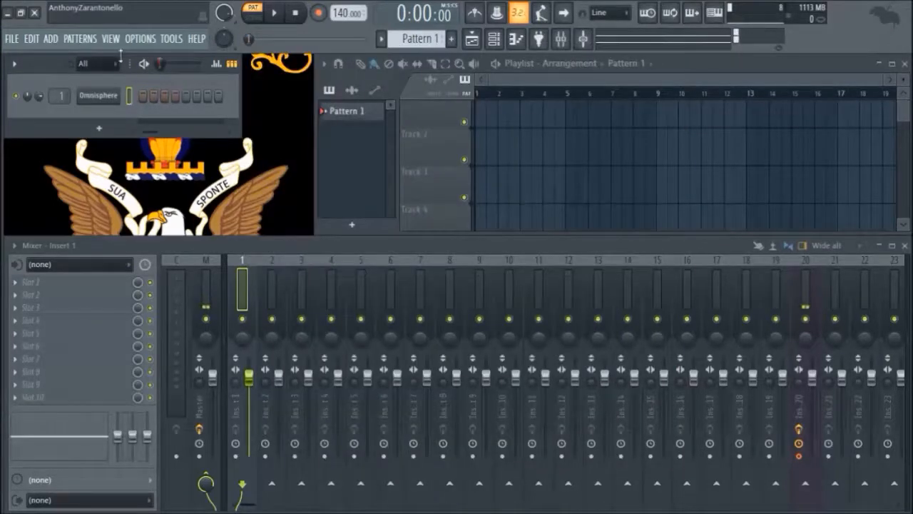
- Reopen the MIDI settings, adjust the Insert 18 mixer fader beside them, and close the settings window
{"action": "left_click", "coordinate": [138, 44]}
{"action": "left_click", "coordinate": [153, 59]}
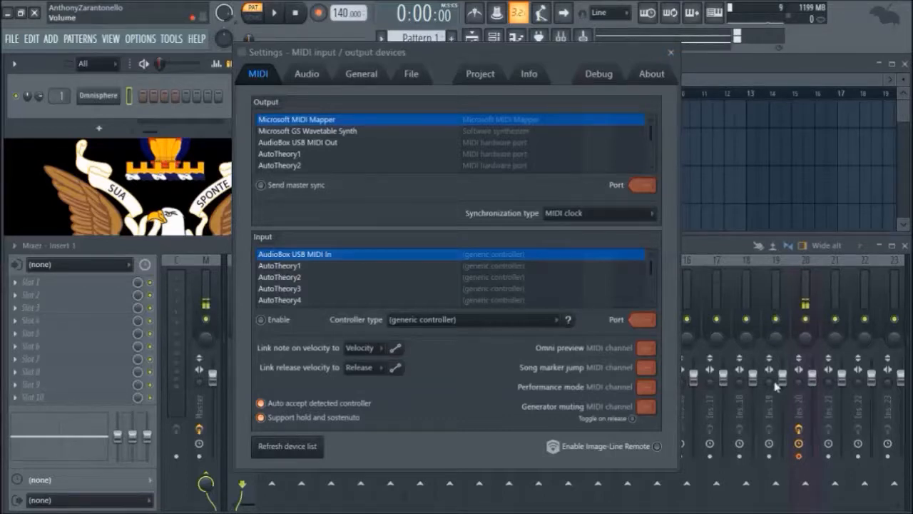
{"action": "mouse_move", "coordinate": [753, 376]}
{"action": "left_mouse_down"}
{"action": "mouse_move", "coordinate": [752, 410]}
{"action": "mouse_move", "coordinate": [753, 386]}
{"action": "left_mouse_up"}
{"action": "scroll", "coordinate": [756, 389], "scroll_direction": "up", "scroll_amount": 5}
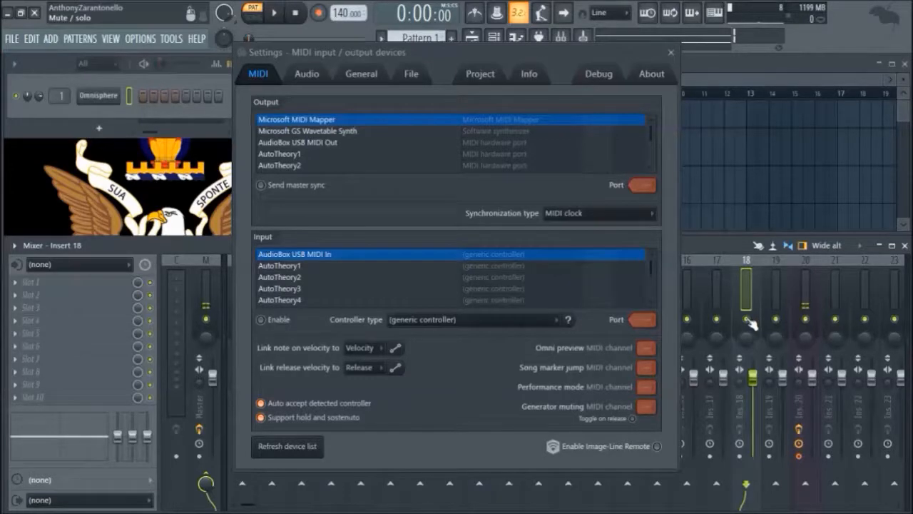
{"action": "key", "text": "Escape"}
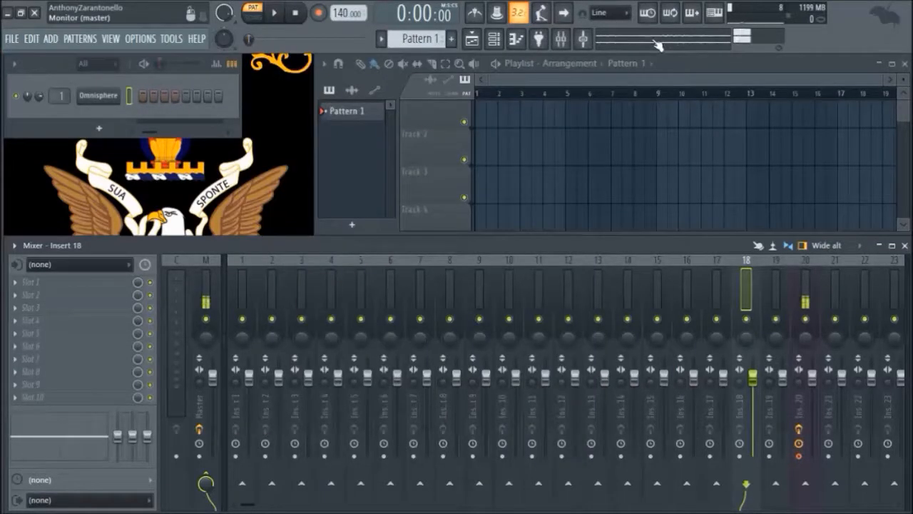
- Switch the master output monitor to the Spectrogram view and back to the Oscilloscope
{"action": "right_click", "coordinate": [652, 43]}
{"action": "left_click", "coordinate": [687, 72]}
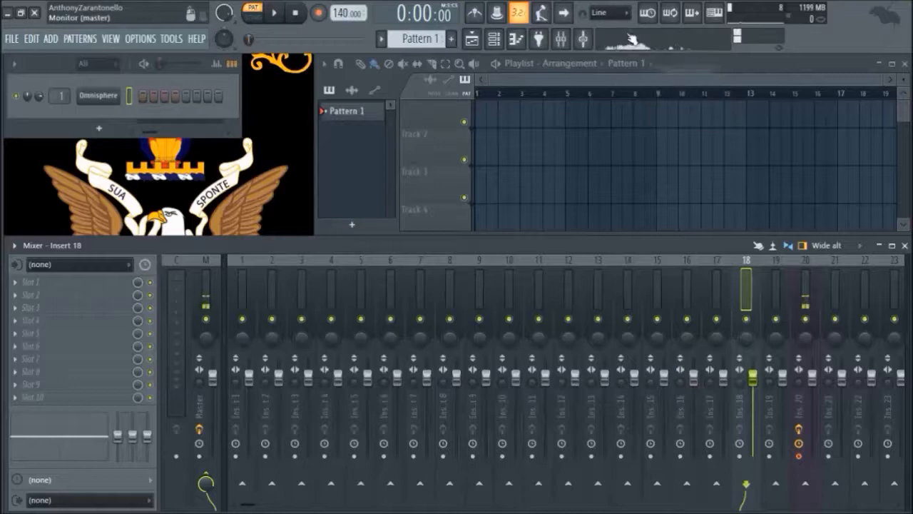
{"action": "left_click", "coordinate": [680, 47]}
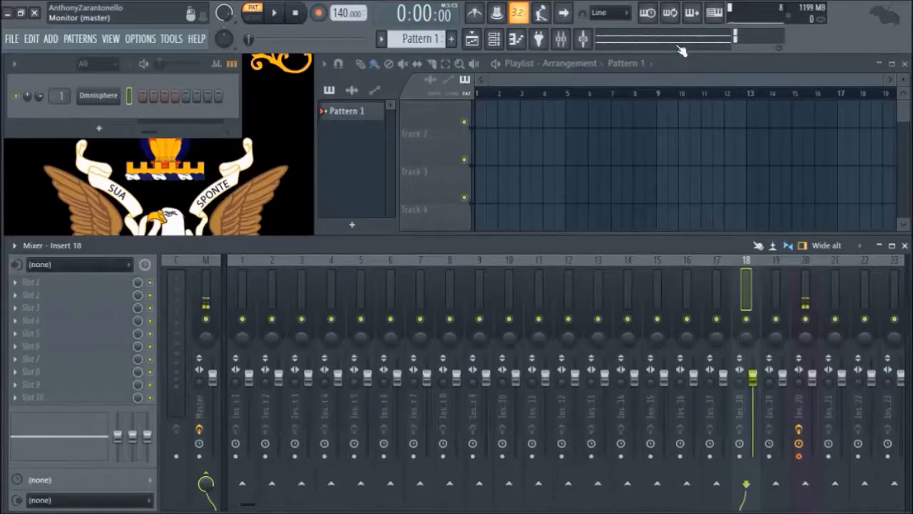
- Toggle the output monitor's oscilloscope options, turning Stereo off and enabling Long
{"action": "right_click", "coordinate": [677, 45]}
{"action": "left_click", "coordinate": [705, 107]}
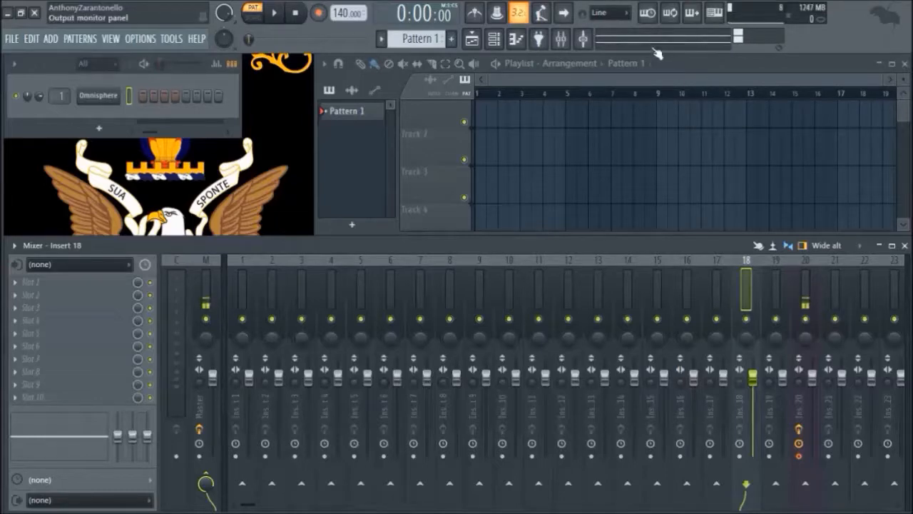
{"action": "right_click", "coordinate": [658, 44]}
{"action": "left_click", "coordinate": [705, 107]}
{"action": "right_click", "coordinate": [662, 37]}
{"action": "left_click", "coordinate": [692, 102]}
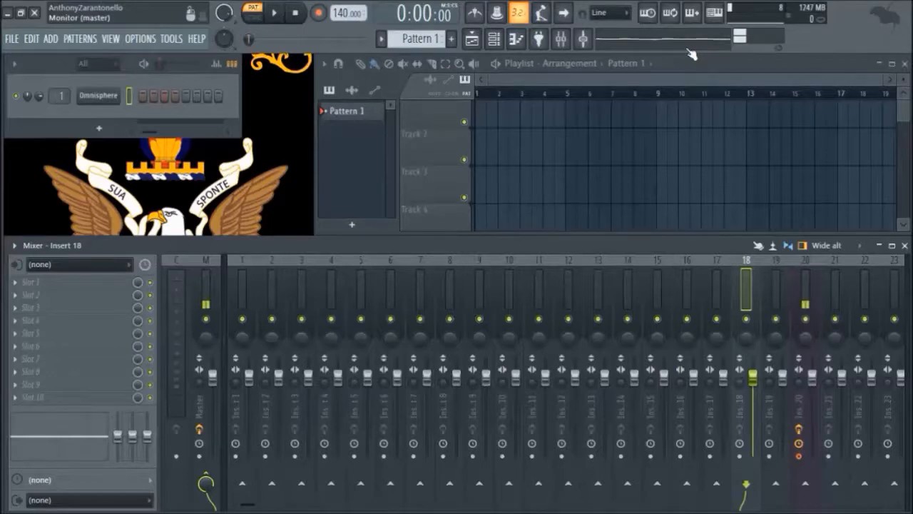
{"action": "right_click", "coordinate": [687, 48]}
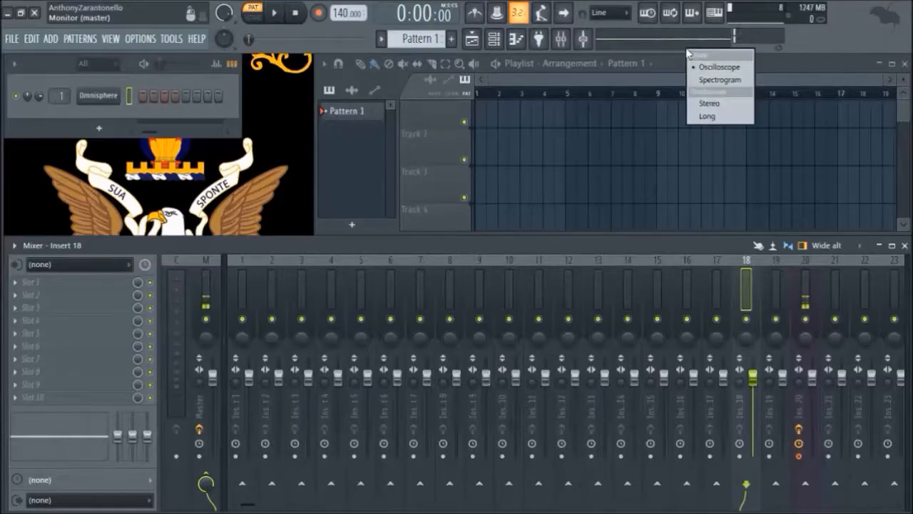
{"action": "left_click", "coordinate": [728, 117]}
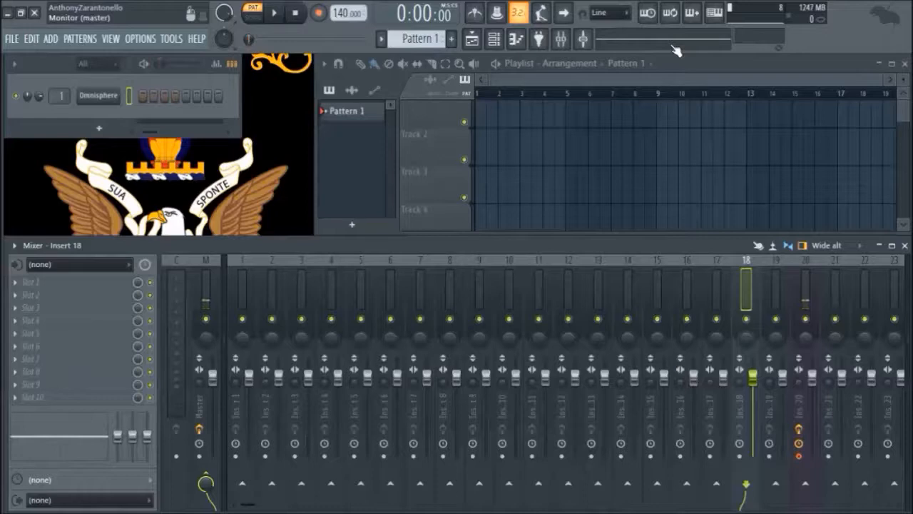
- Turn the oscilloscope's Stereo option back on and switch the output monitor to Spectrogram
{"action": "right_click", "coordinate": [675, 50]}
{"action": "left_click", "coordinate": [709, 102]}
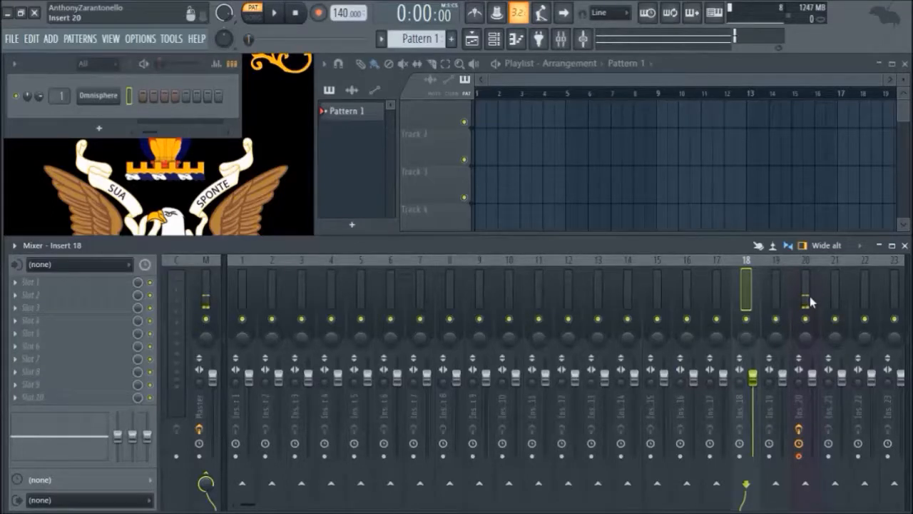
{"action": "right_click", "coordinate": [692, 44]}
{"action": "left_click", "coordinate": [702, 63]}
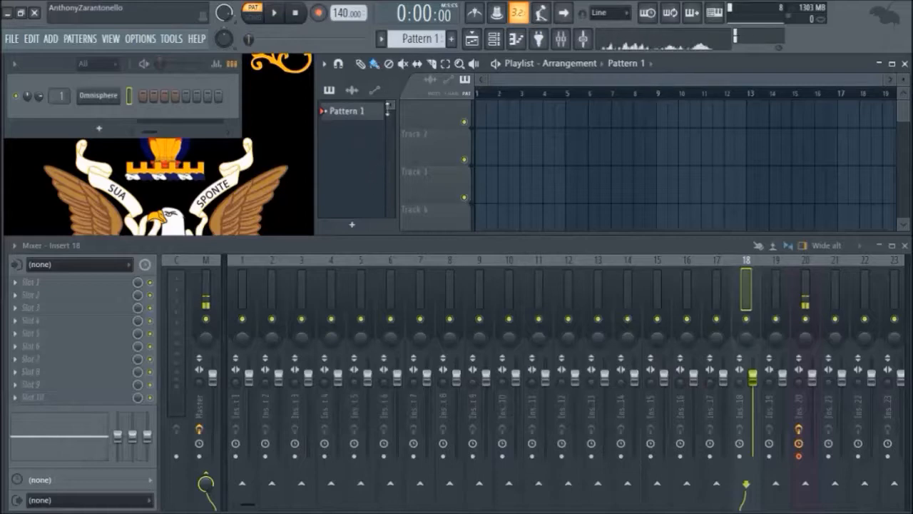
- Show the playlist's picker panel on the right side of the playlist
{"action": "left_click", "coordinate": [324, 63]}
{"action": "left_click", "coordinate": [327, 65]}
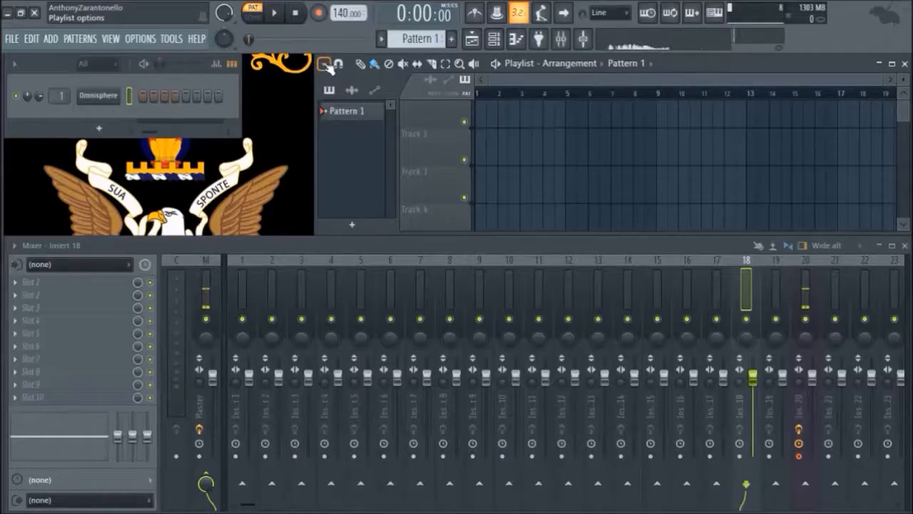
{"action": "left_click", "coordinate": [326, 65]}
{"action": "mouse_move", "coordinate": [392, 184]}
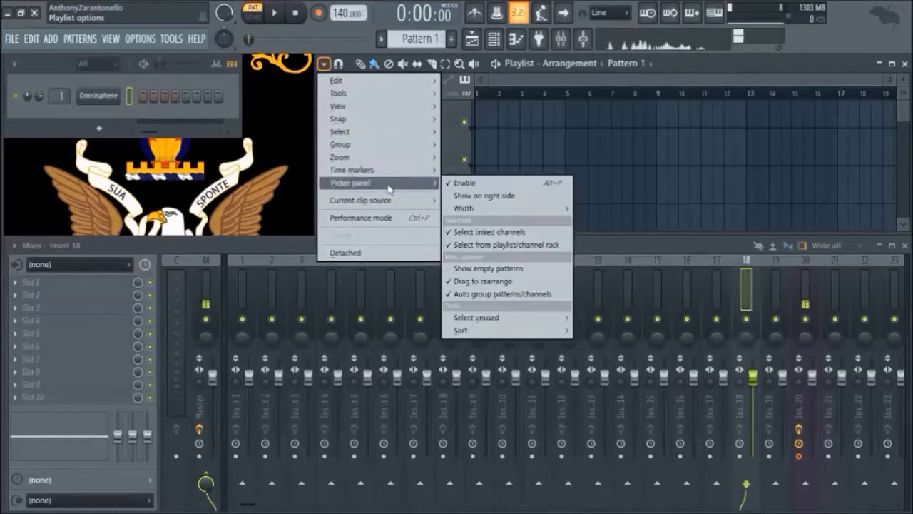
{"action": "left_click", "coordinate": [524, 197]}
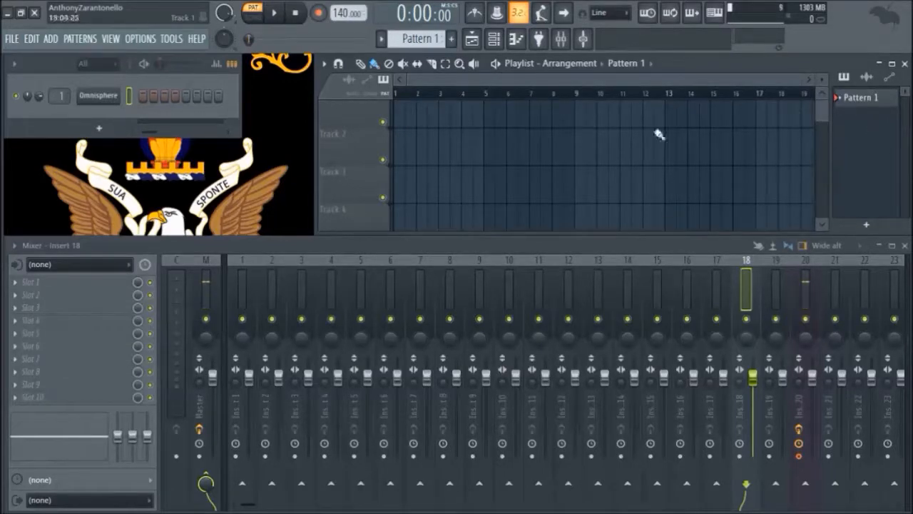
- Return the playlist's picker panel to its original side by disabling Show on right side
{"action": "left_click", "coordinate": [324, 65]}
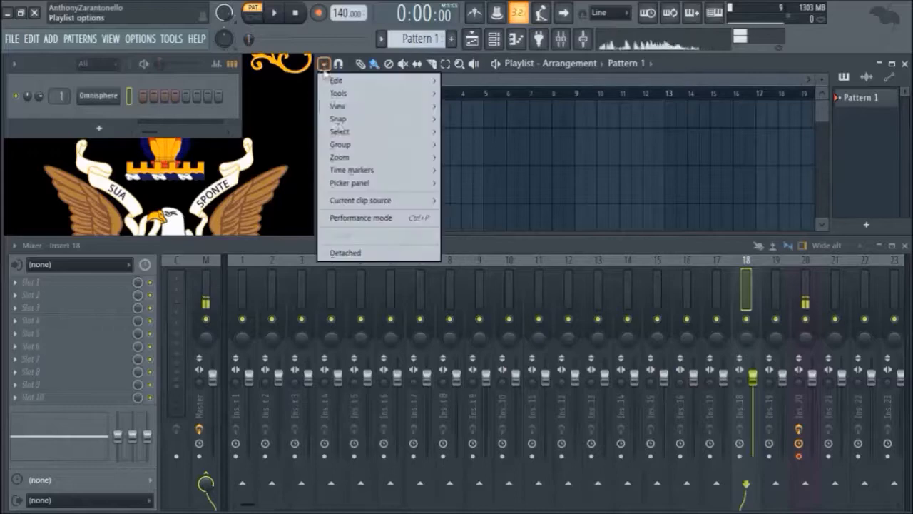
{"action": "mouse_move", "coordinate": [385, 184]}
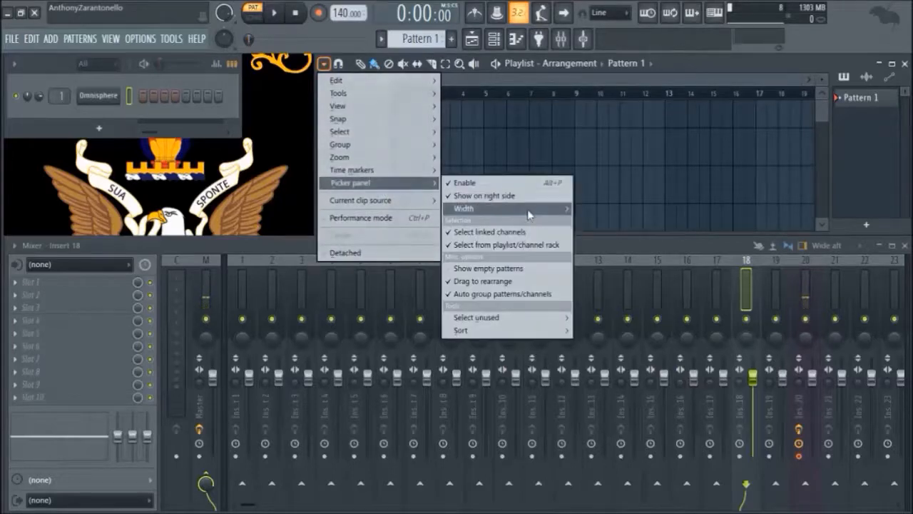
{"action": "left_click", "coordinate": [483, 196]}
- Reveal the auto-hiding browser, look through the Kit folder's sample subfolders, and collapse the folder again
{"action": "left_click", "coordinate": [139, 39]}
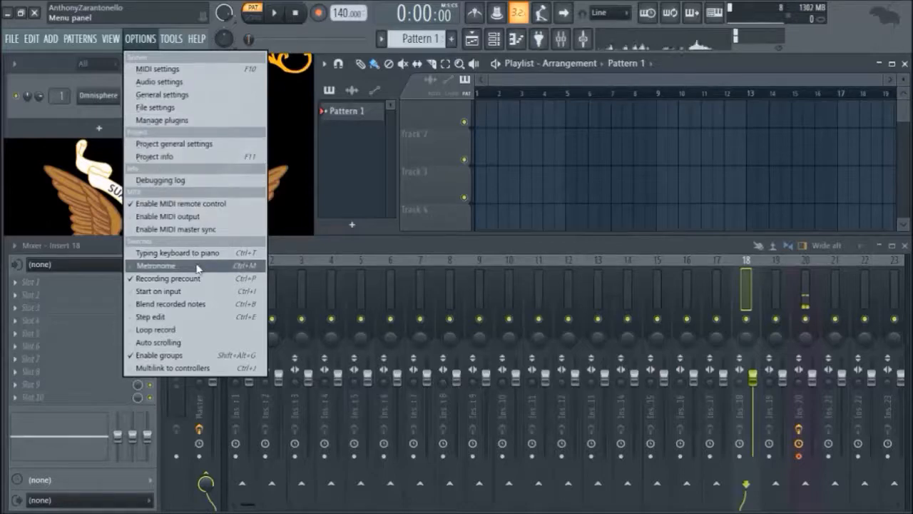
{"action": "left_click", "coordinate": [82, 223]}
{"action": "mouse_move", "coordinate": [1, 206]}
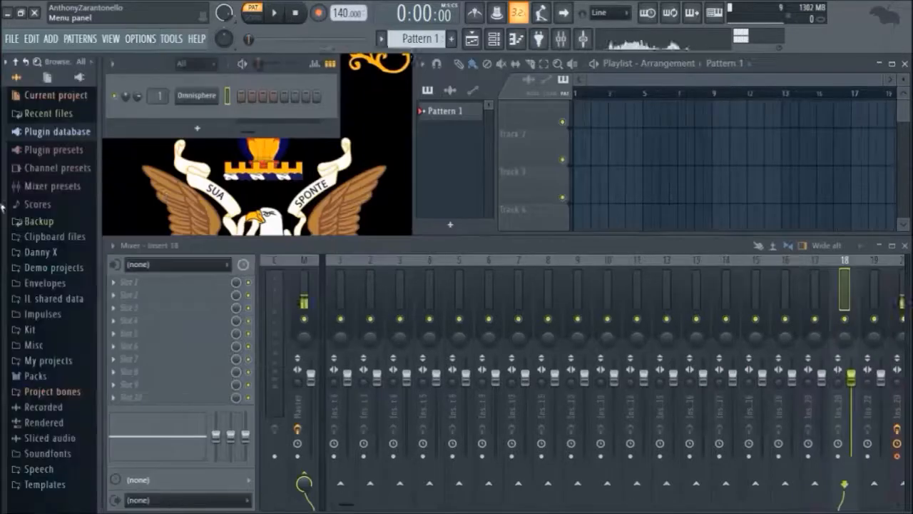
{"action": "left_click", "coordinate": [29, 329]}
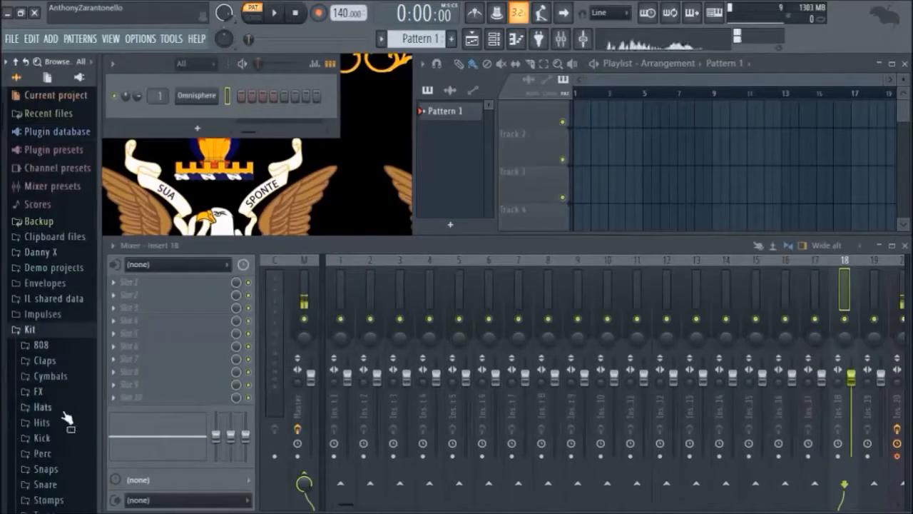
{"action": "left_click", "coordinate": [29, 329]}
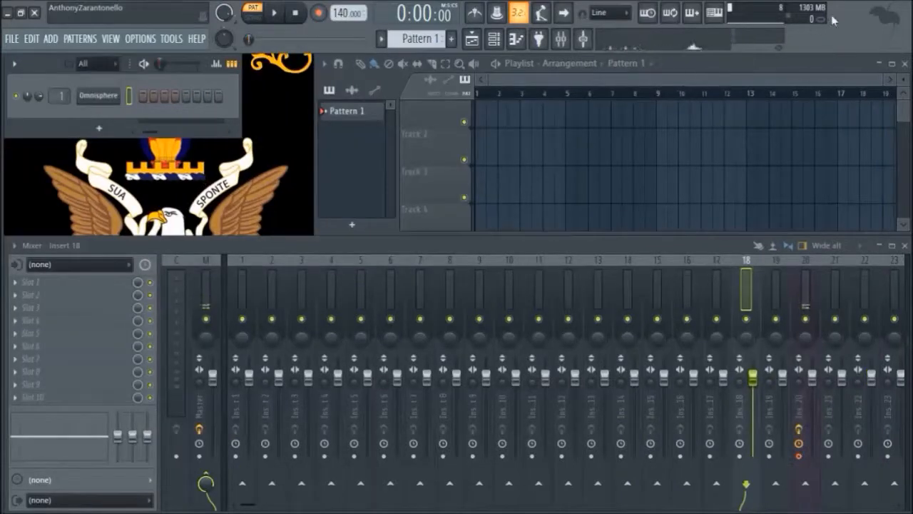
- Record notes and automation for the Omnisphere channel into Pattern 1, stop playback, and open the recorded notes in the piano roll
{"action": "left_click", "coordinate": [99, 95]}
{"action": "left_click", "coordinate": [99, 95]}
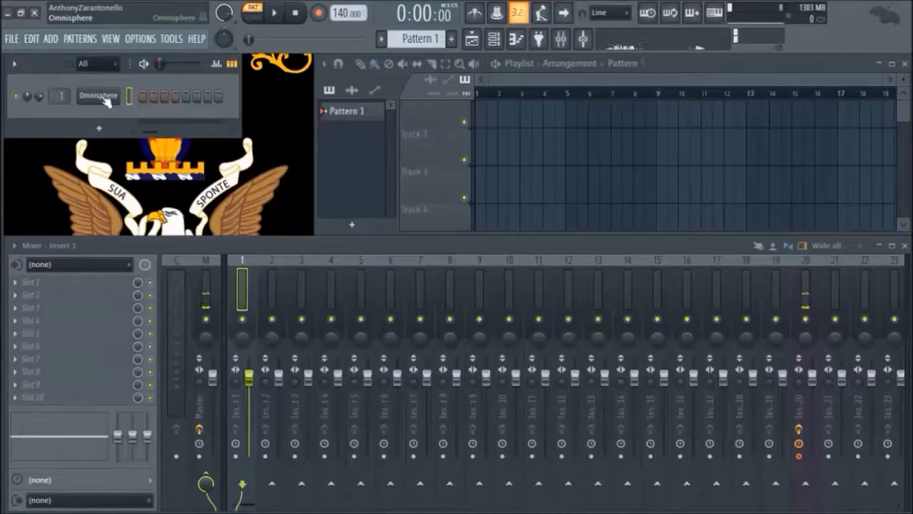
{"action": "left_click", "coordinate": [319, 14]}
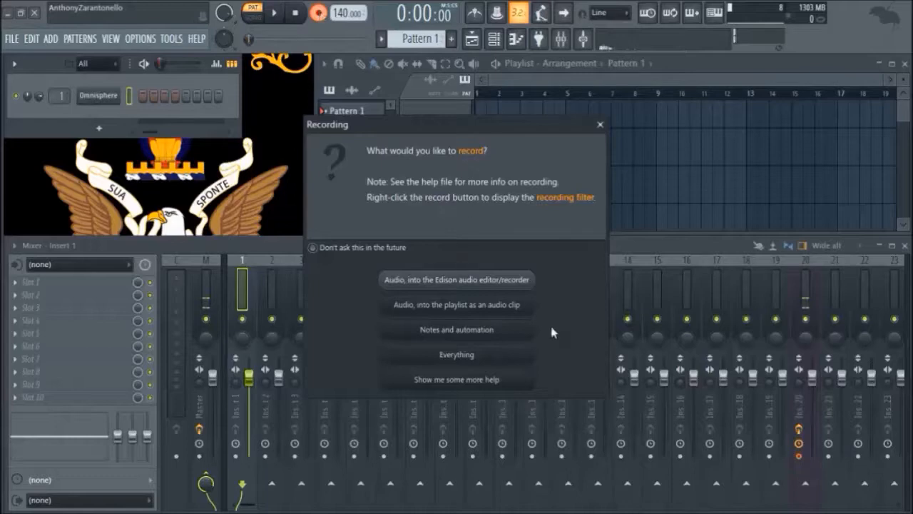
{"action": "left_click", "coordinate": [498, 334]}
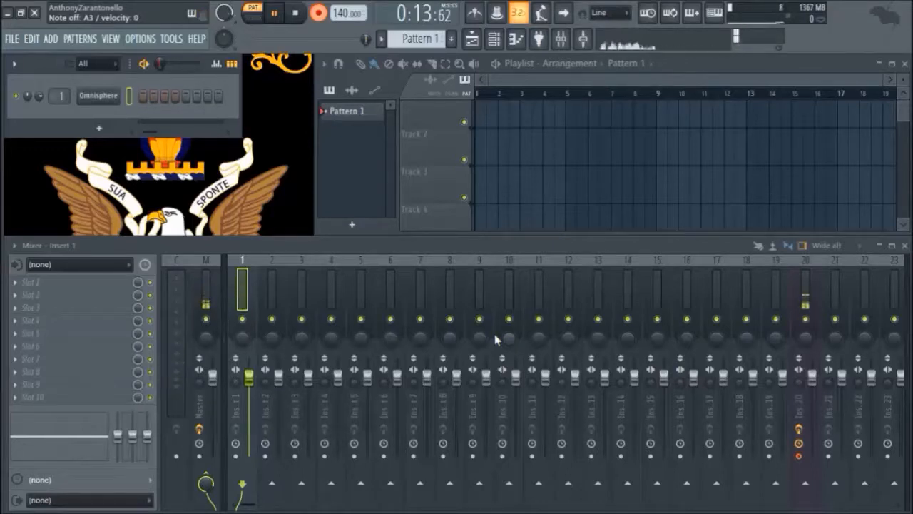
{"action": "key", "text": "space"}
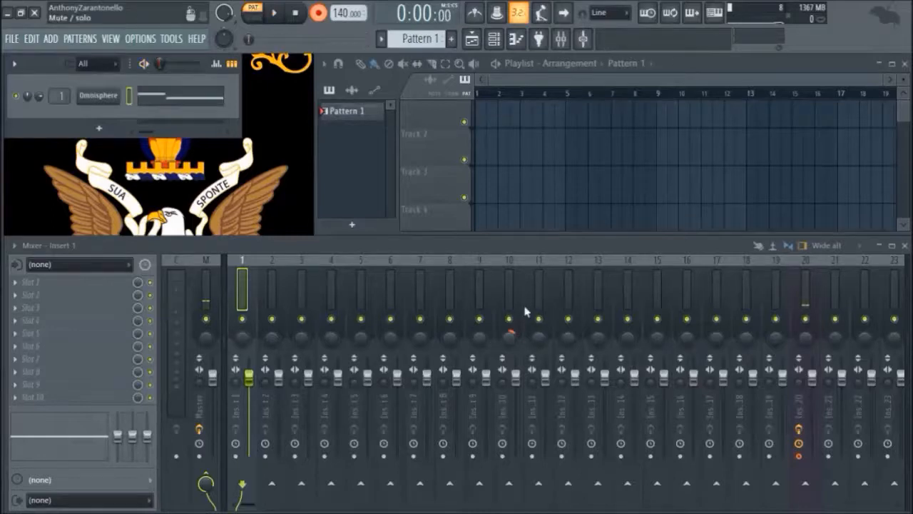
{"action": "left_click", "coordinate": [184, 100]}
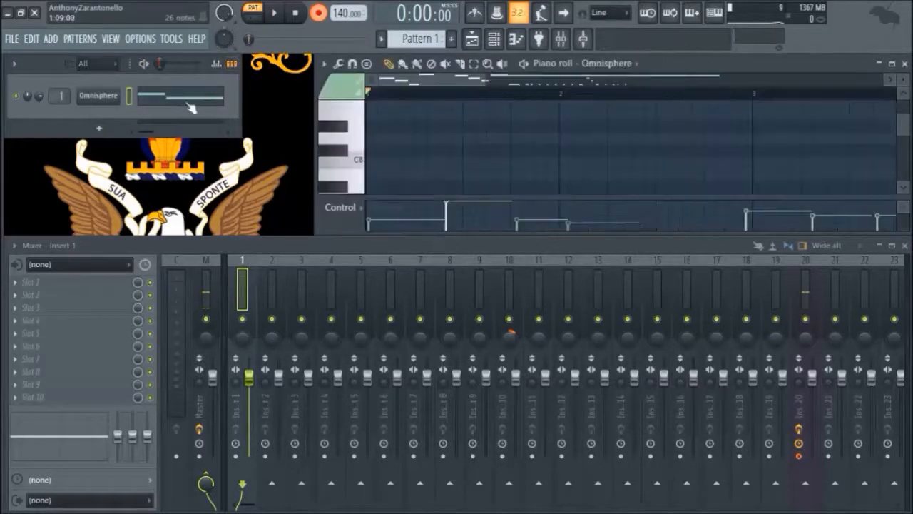
- Look over the recorded Omnisphere notes across the piano roll's full length and pitch range
{"action": "scroll", "coordinate": [520, 132], "scroll_direction": "down", "scroll_amount": 5, "text": "ctrl"}
{"action": "scroll", "coordinate": [526, 149], "scroll_direction": "up", "scroll_amount": 6}
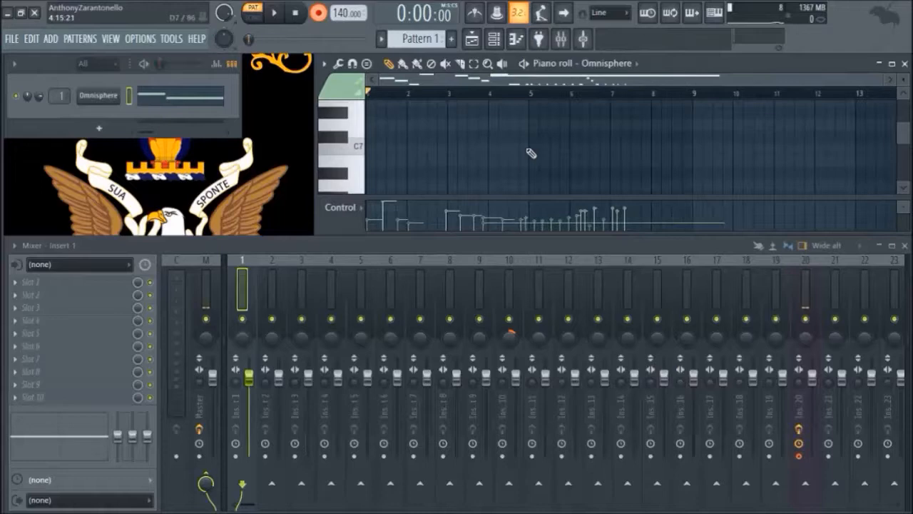
{"action": "scroll", "coordinate": [531, 152], "scroll_direction": "down", "scroll_amount": 15}
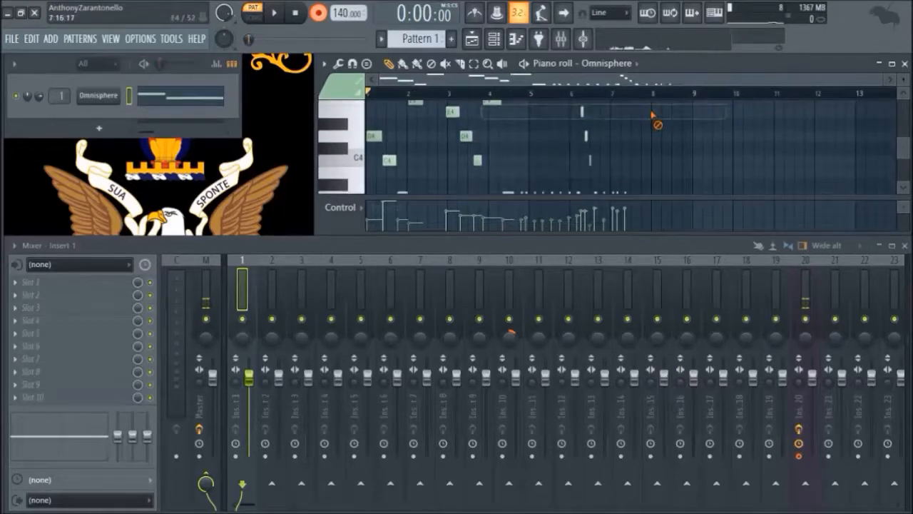
{"action": "scroll", "coordinate": [699, 143], "scroll_direction": "up", "scroll_amount": 2}
{"action": "scroll", "coordinate": [699, 144], "scroll_direction": "down", "scroll_amount": 2}
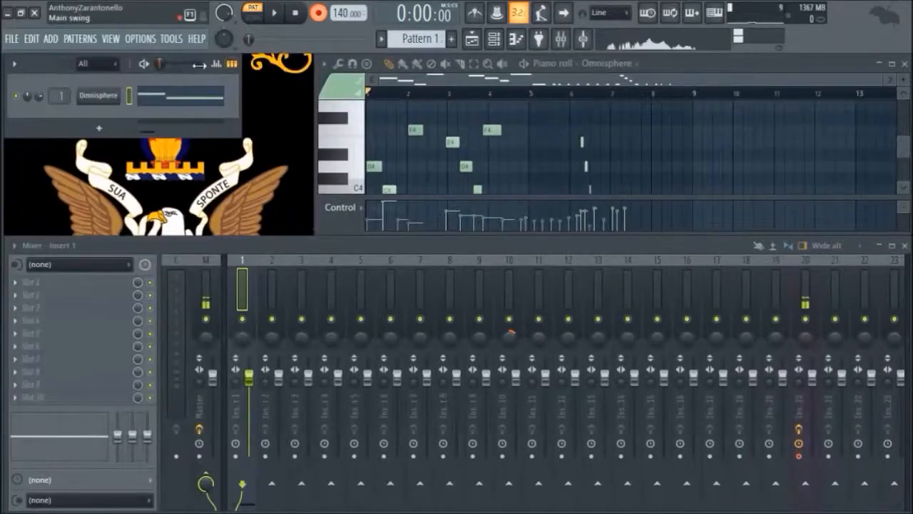
- Widen the channel rack, show its graph editor and slightly raise the second velocity bar of the Omnisphere channel
{"action": "left_click_drag", "start_coordinate": [199, 65], "coordinate": [870, 151]}
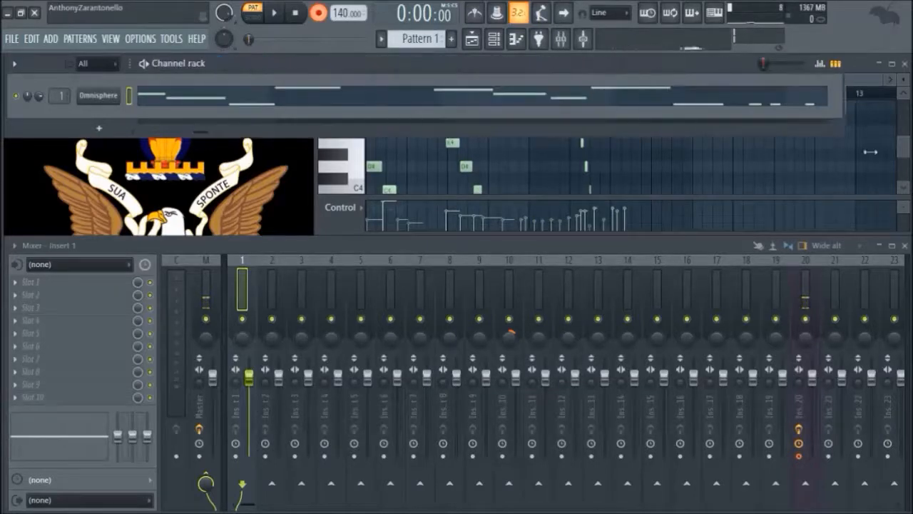
{"action": "left_click", "coordinate": [824, 68]}
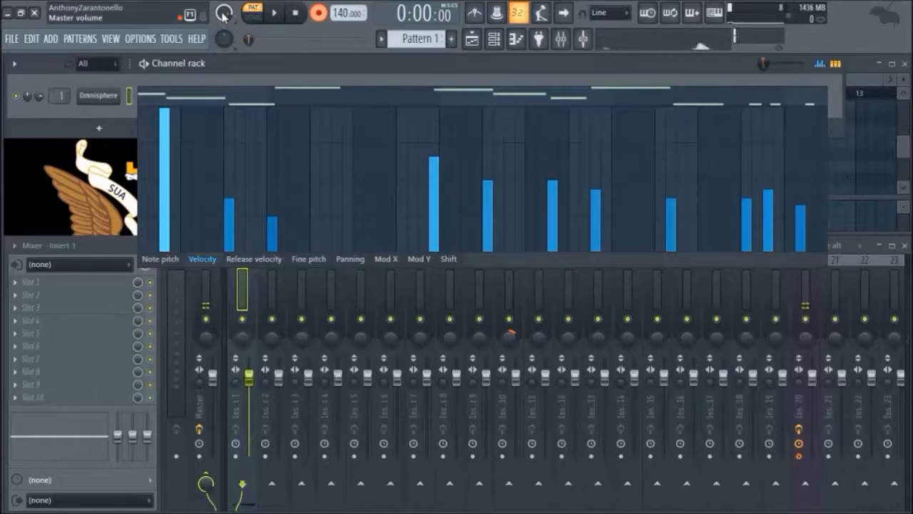
{"action": "mouse_move", "coordinate": [236, 184]}
{"action": "left_mouse_down"}
{"action": "mouse_move", "coordinate": [230, 141]}
{"action": "mouse_move", "coordinate": [252, 137]}
{"action": "mouse_move", "coordinate": [237, 193]}
{"action": "left_mouse_up"}
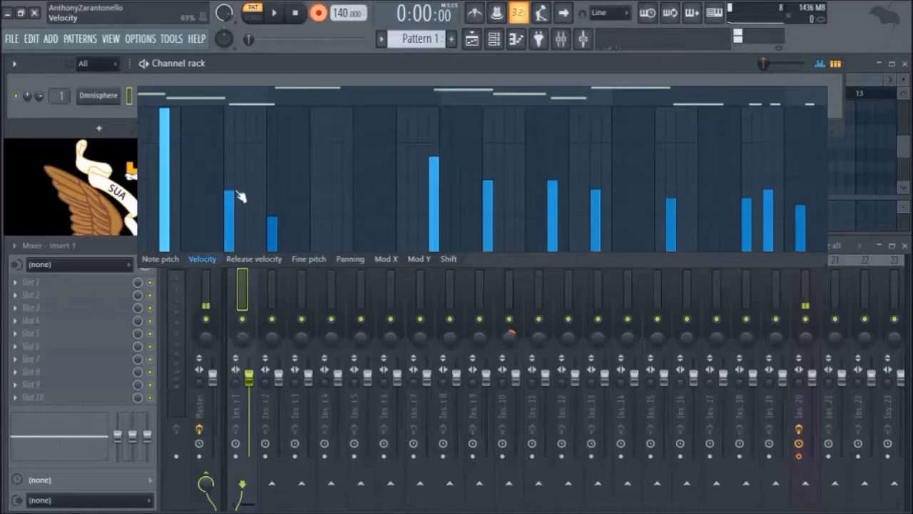
- Show the Omnisphere notes' pitches in the graph editor and try pitch edits on the F4 note and empty steps
{"action": "left_click", "coordinate": [154, 260]}
{"action": "mouse_move", "coordinate": [270, 159]}
{"action": "left_mouse_down"}
{"action": "mouse_move", "coordinate": [272, 173]}
{"action": "mouse_move", "coordinate": [273, 160]}
{"action": "left_mouse_up"}
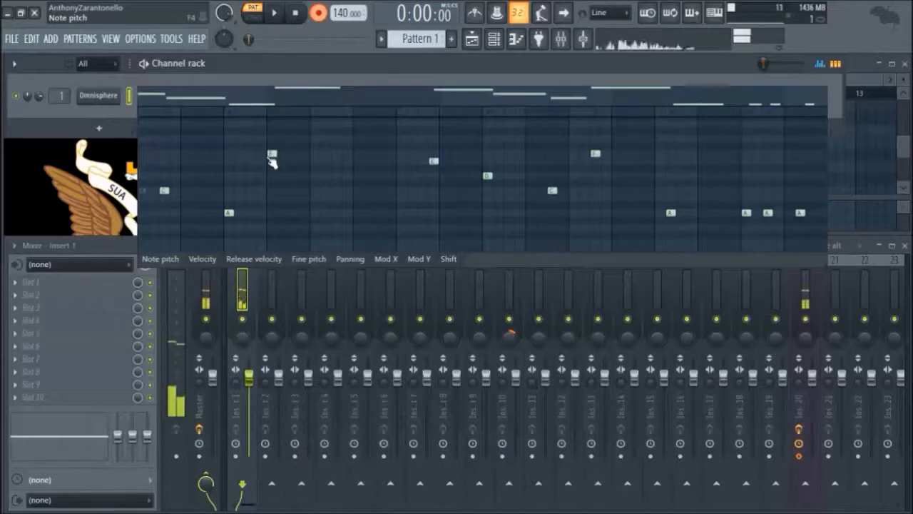
{"action": "left_click", "coordinate": [349, 189]}
{"action": "left_click", "coordinate": [378, 183]}
{"action": "left_click", "coordinate": [370, 163]}
{"action": "left_click_drag", "start_coordinate": [381, 177], "coordinate": [375, 171]}
{"action": "right_click", "coordinate": [376, 172]}
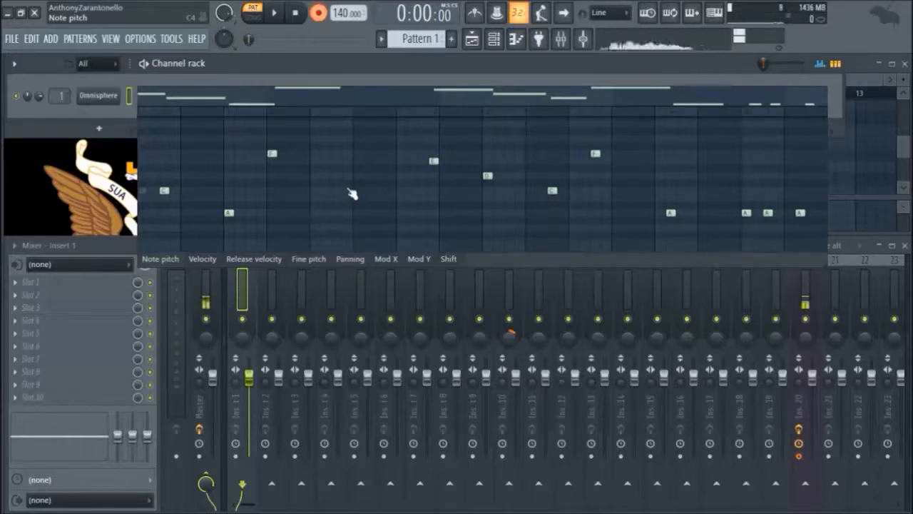
- Go through the Release velocity, Fine pitch, Panning, Mod X and Shift parameters in the graph editor
{"action": "left_click", "coordinate": [253, 258]}
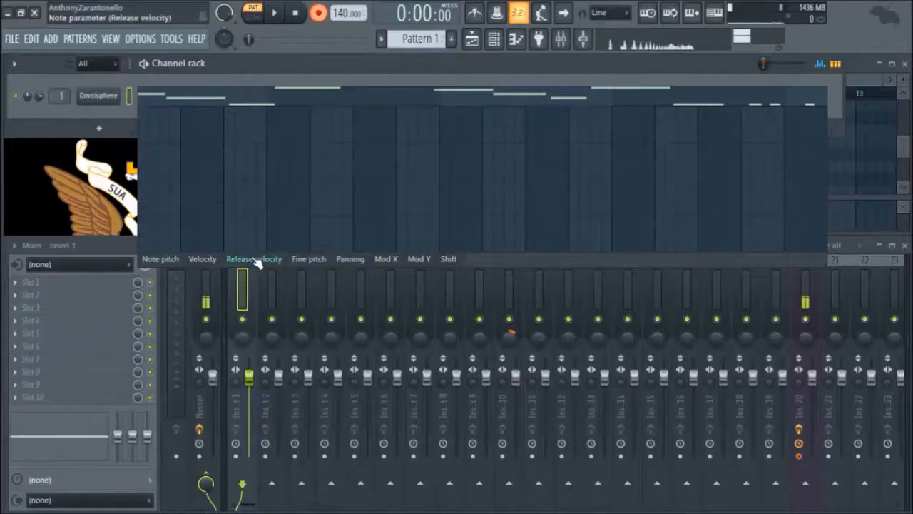
{"action": "mouse_move", "coordinate": [396, 214]}
{"action": "left_mouse_down"}
{"action": "mouse_move", "coordinate": [443, 142]}
{"action": "mouse_move", "coordinate": [536, 196]}
{"action": "mouse_move", "coordinate": [463, 172]}
{"action": "mouse_move", "coordinate": [570, 281]}
{"action": "left_mouse_up"}
{"action": "left_click", "coordinate": [309, 258]}
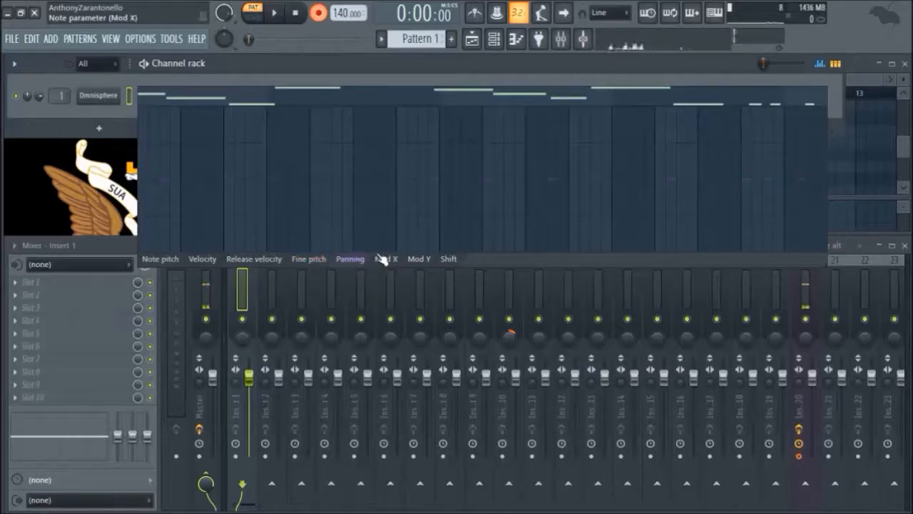
{"action": "left_click", "coordinate": [448, 258]}
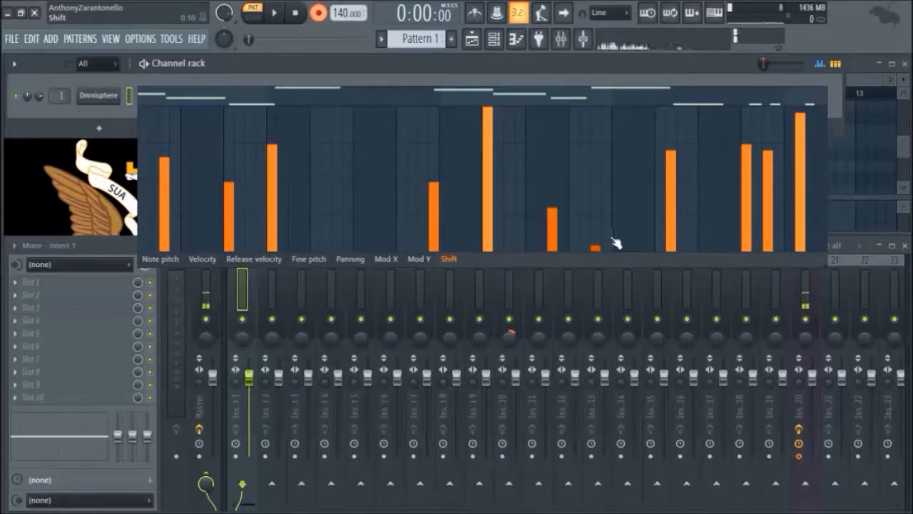
- Switch the graph editor back to the Velocity parameter and hide the graph editor
{"action": "left_click", "coordinate": [824, 66]}
{"action": "left_click", "coordinate": [824, 65]}
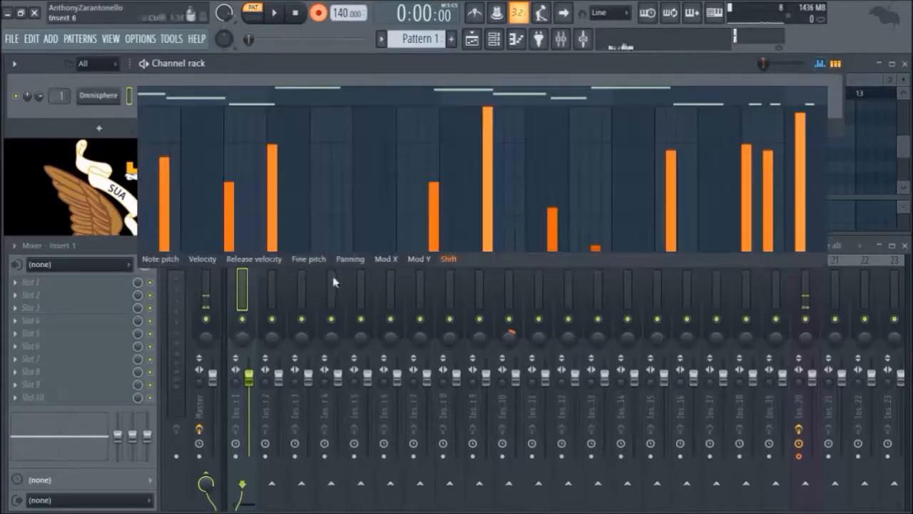
{"action": "left_click", "coordinate": [210, 262]}
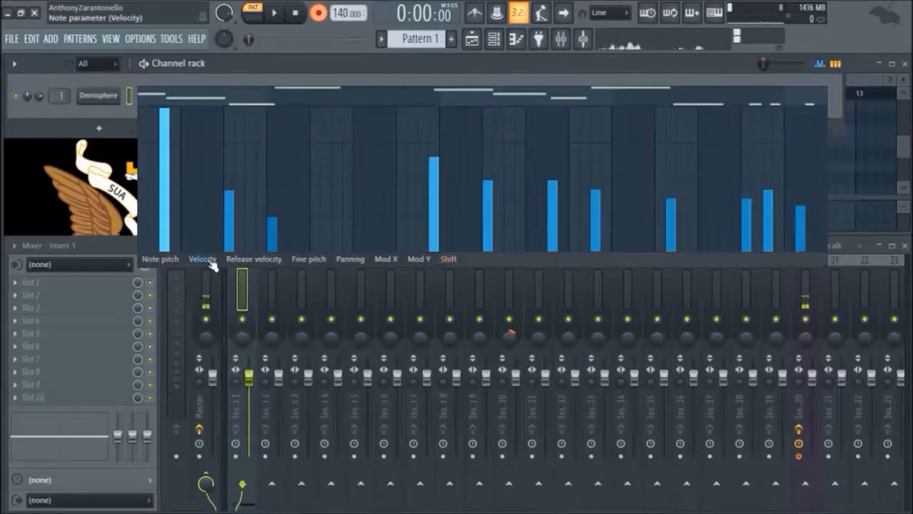
{"action": "left_click", "coordinate": [822, 66]}
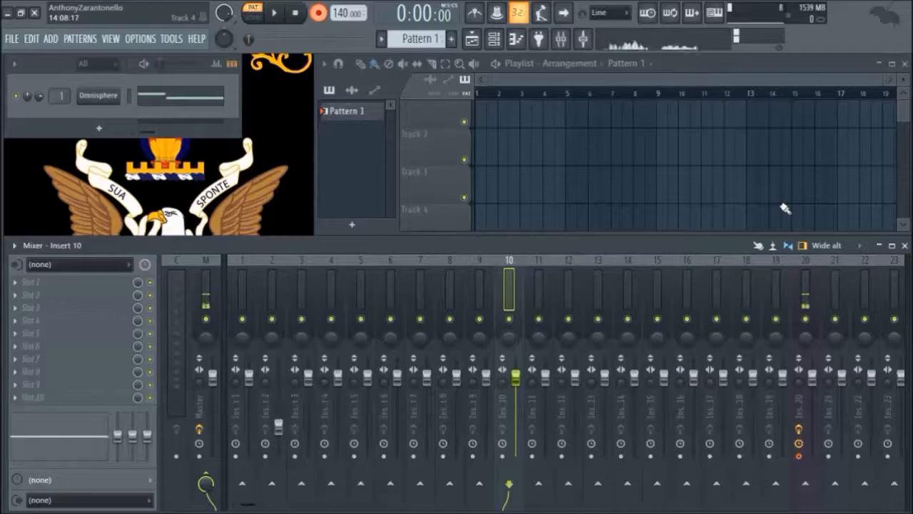
- Change the color of mixer track Insert 12 to green
{"action": "right_click", "coordinate": [582, 269]}
{"action": "left_click", "coordinate": [630, 226]}
{"action": "left_click", "coordinate": [668, 374]}
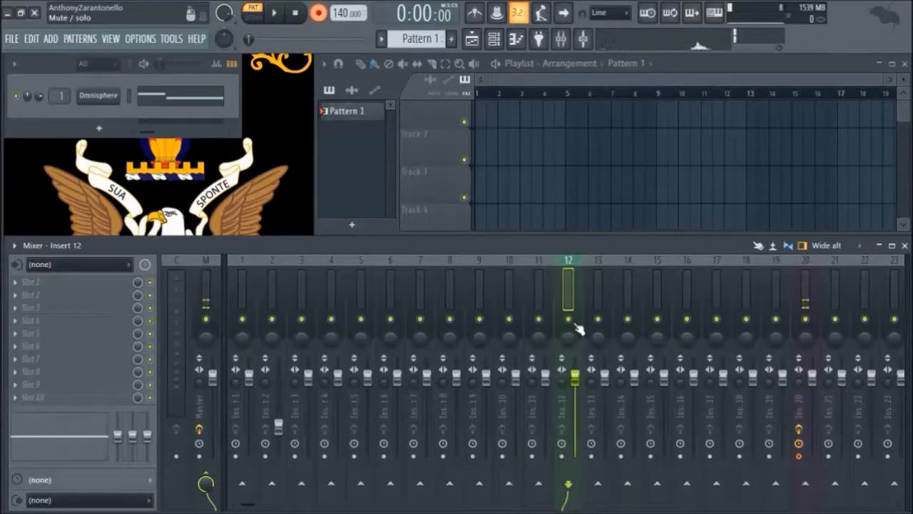
- Give mixer track Insert 8 an orange color through its name prompt, leaving the name as it is
{"action": "left_click", "coordinate": [521, 296]}
{"action": "left_click", "coordinate": [389, 301]}
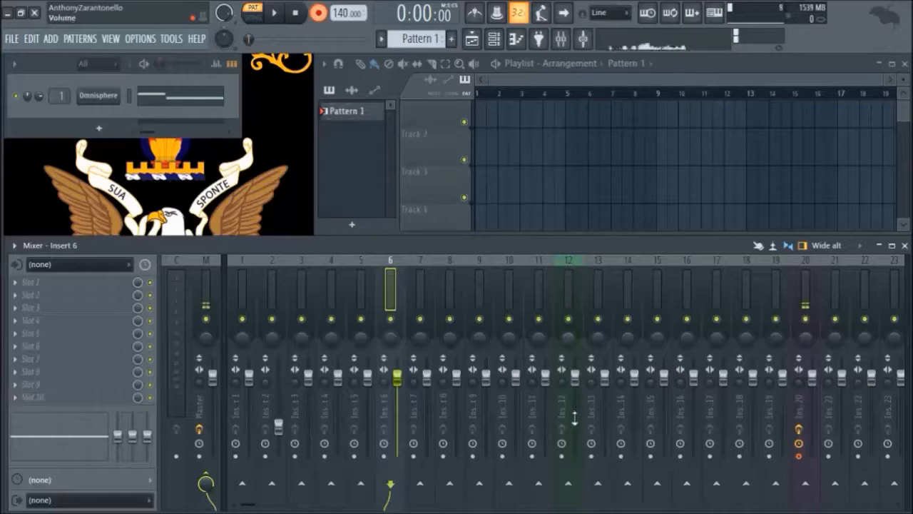
{"action": "left_click", "coordinate": [479, 335]}
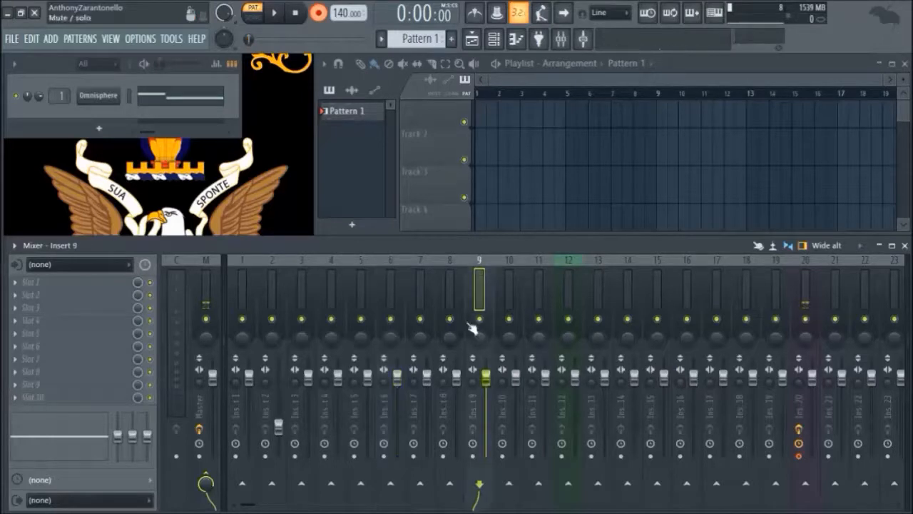
{"action": "left_click", "coordinate": [455, 303]}
{"action": "key", "text": "F2"}
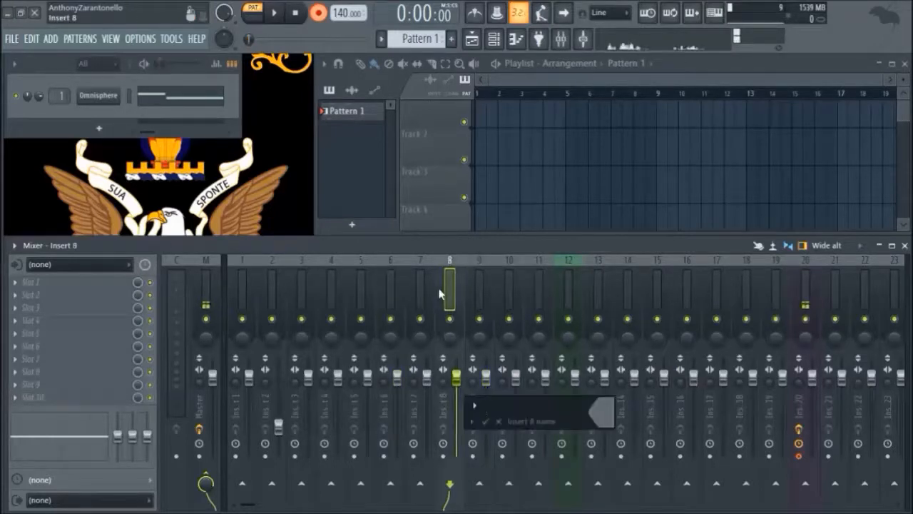
{"action": "key", "text": "Return"}
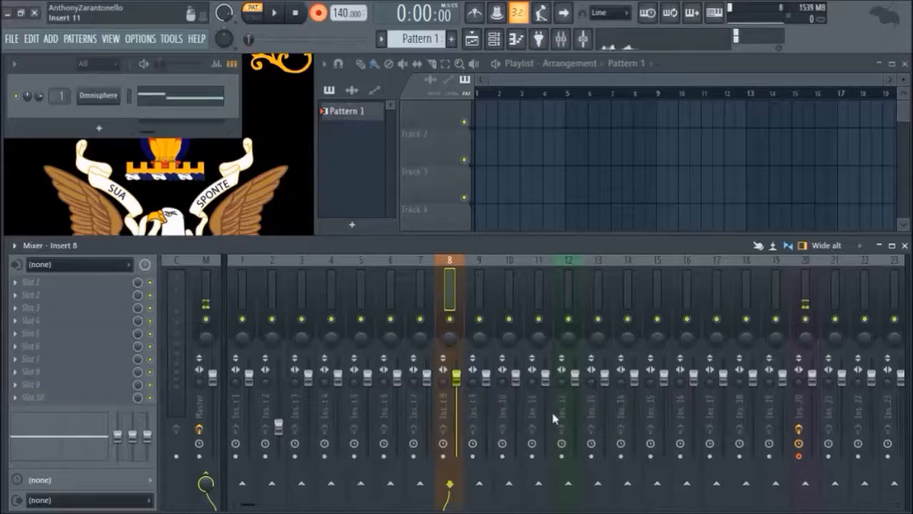
- Select mixer track Insert 12 and turn off recording mode
{"action": "left_click", "coordinate": [539, 304]}
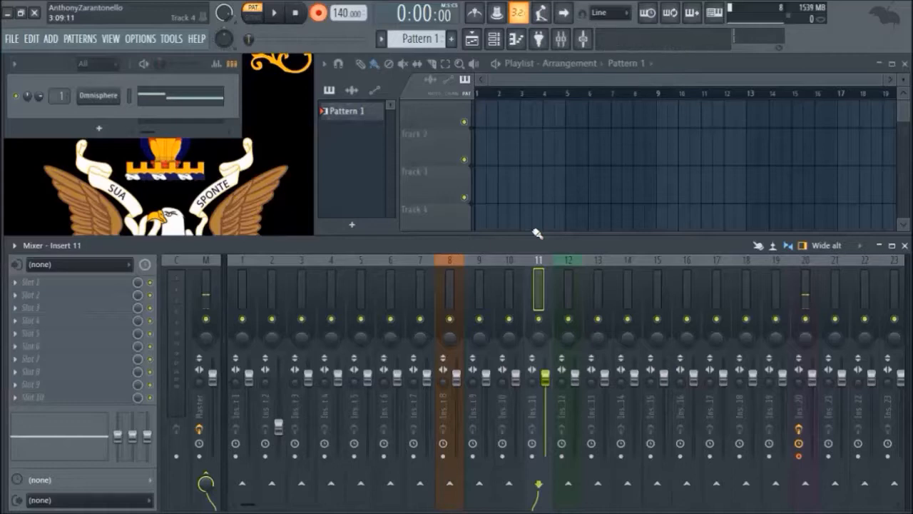
{"action": "left_click", "coordinate": [573, 286]}
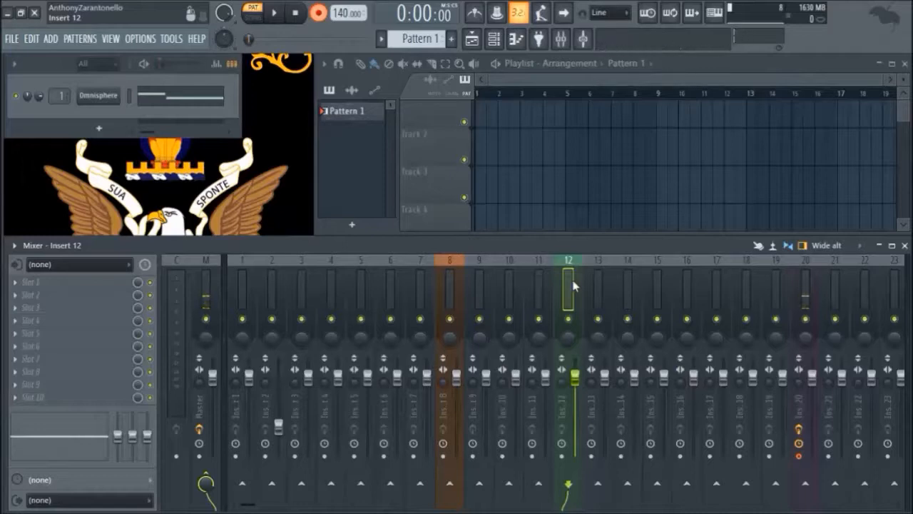
{"action": "left_click", "coordinate": [322, 19]}
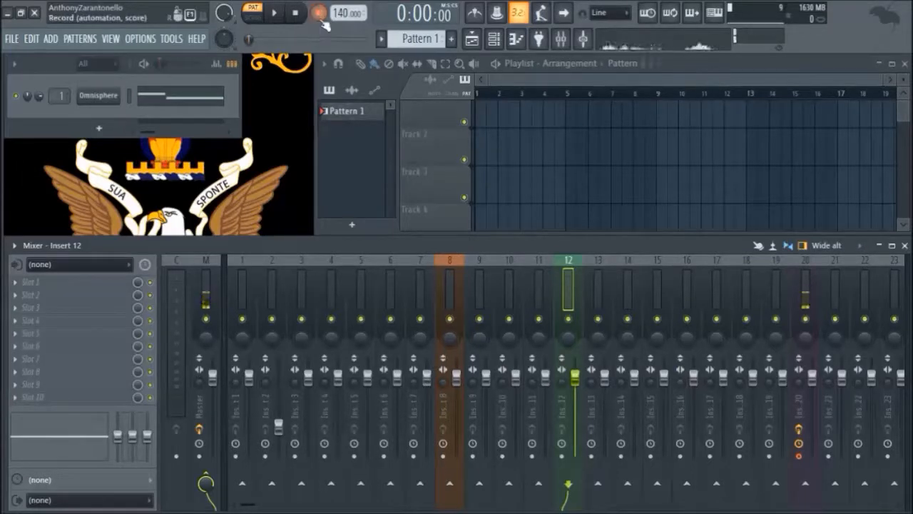
- Reset mixer track Insert 12 to default and accept the reset
{"action": "right_click", "coordinate": [581, 298]}
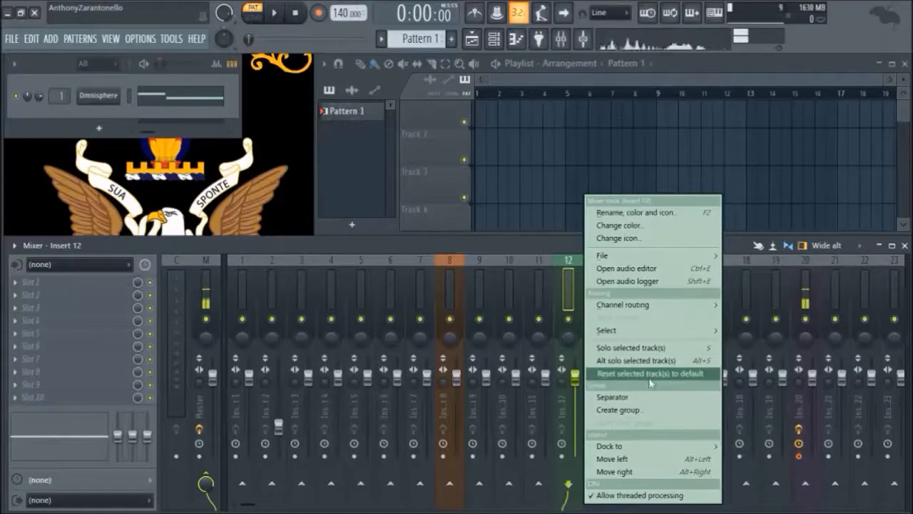
{"action": "left_click", "coordinate": [691, 376]}
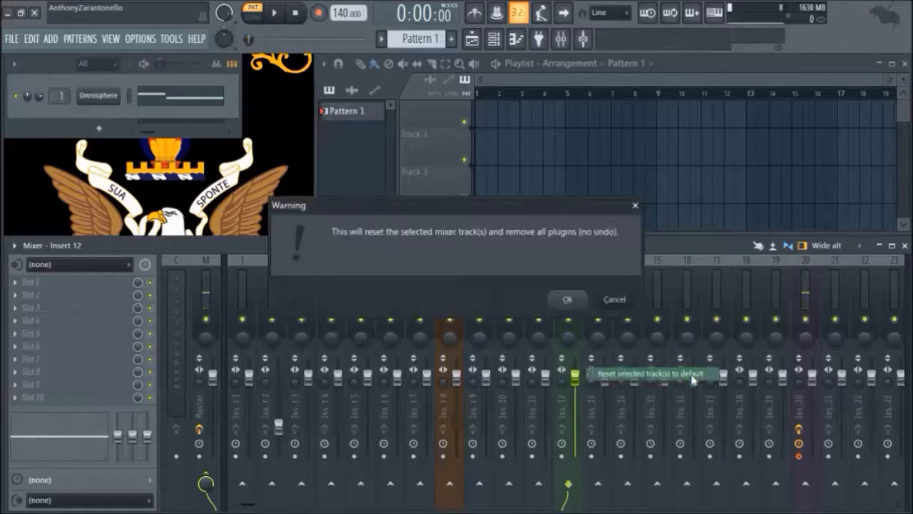
{"action": "left_click", "coordinate": [588, 300]}
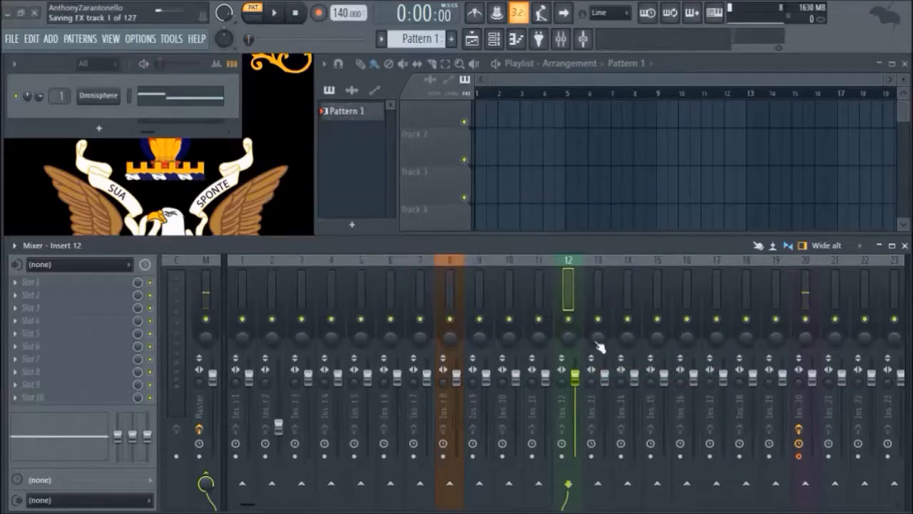
- Copy the mixer track state of Insert 16 onto Insert 10
{"action": "left_click", "coordinate": [590, 302]}
{"action": "left_click", "coordinate": [698, 291]}
{"action": "right_click", "coordinate": [698, 292]}
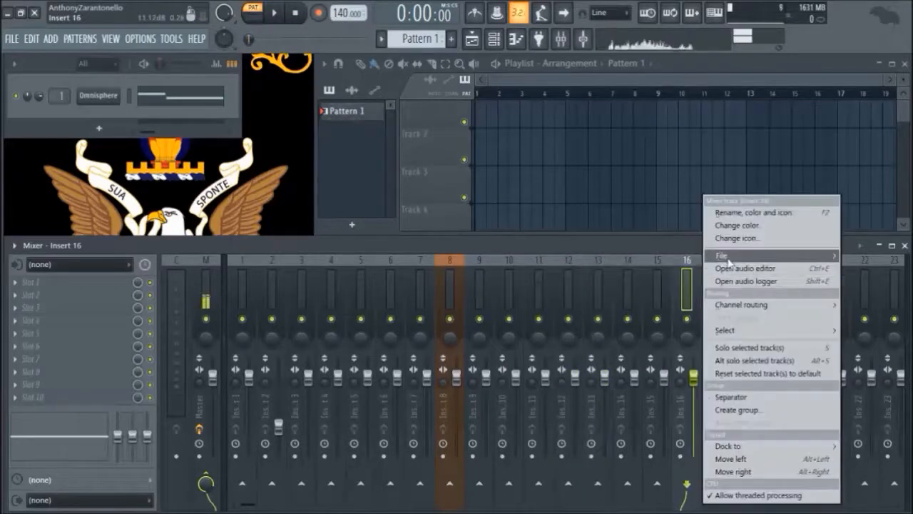
{"action": "mouse_move", "coordinate": [728, 261]}
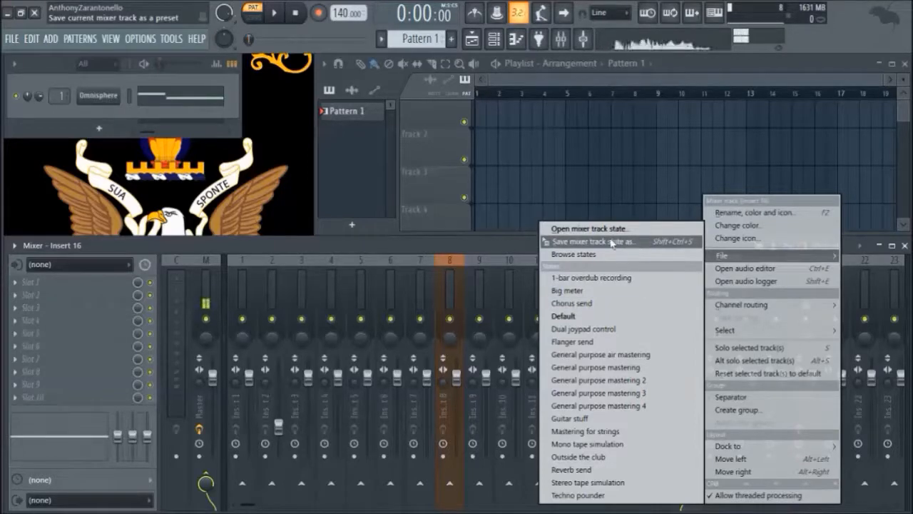
{"action": "left_click_drag", "start_coordinate": [565, 243], "coordinate": [516, 285]}
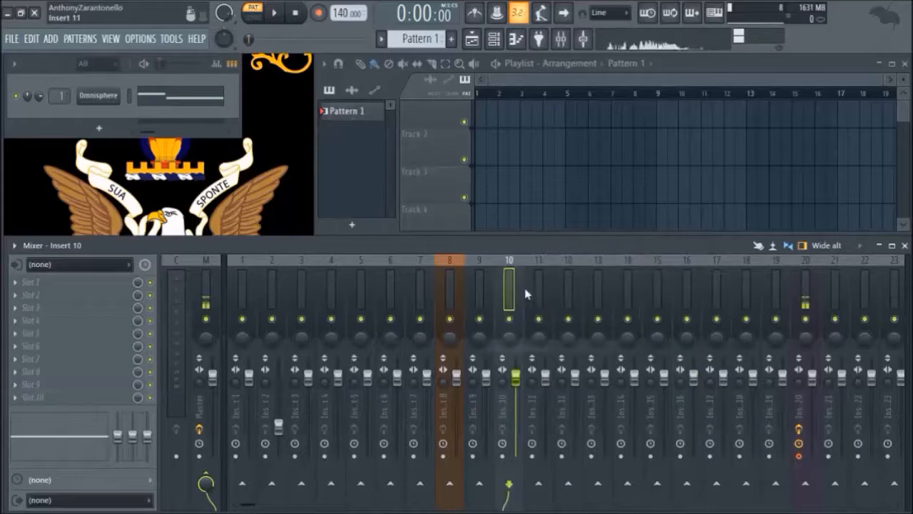
- Copy the uncolored mixer track state of Insert 11 onto Insert 8
{"action": "right_click", "coordinate": [535, 294]}
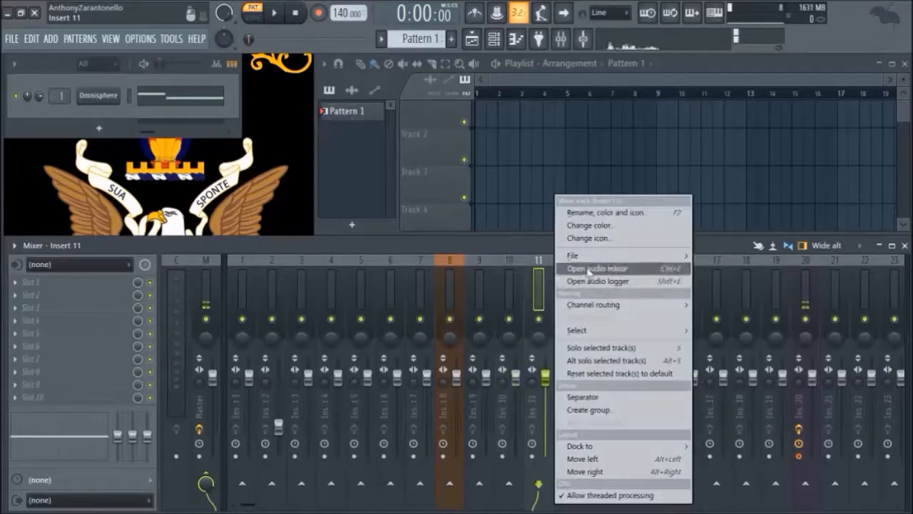
{"action": "mouse_move", "coordinate": [628, 256]}
{"action": "left_click_drag", "start_coordinate": [719, 234], "coordinate": [453, 291]}
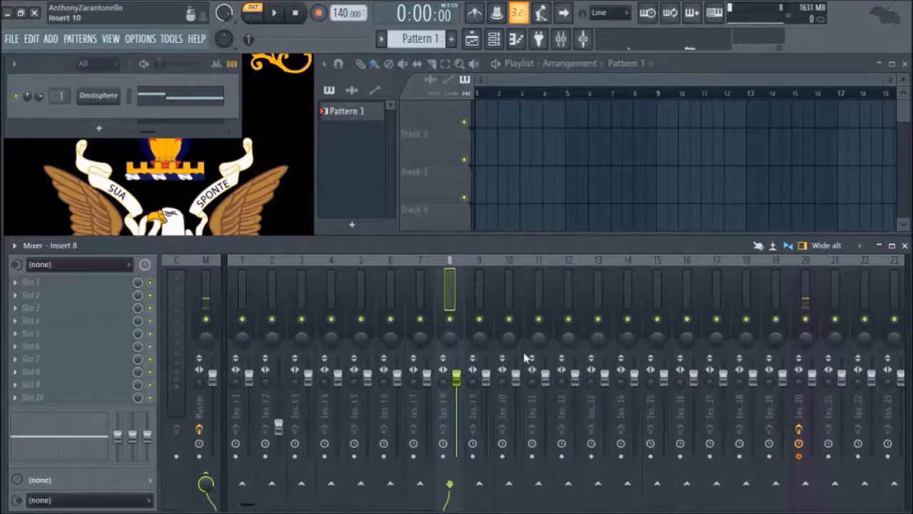
- Color mixer track Insert 12 yellow through its name prompt and mute track Insert 7
{"action": "double_click", "coordinate": [561, 294]}
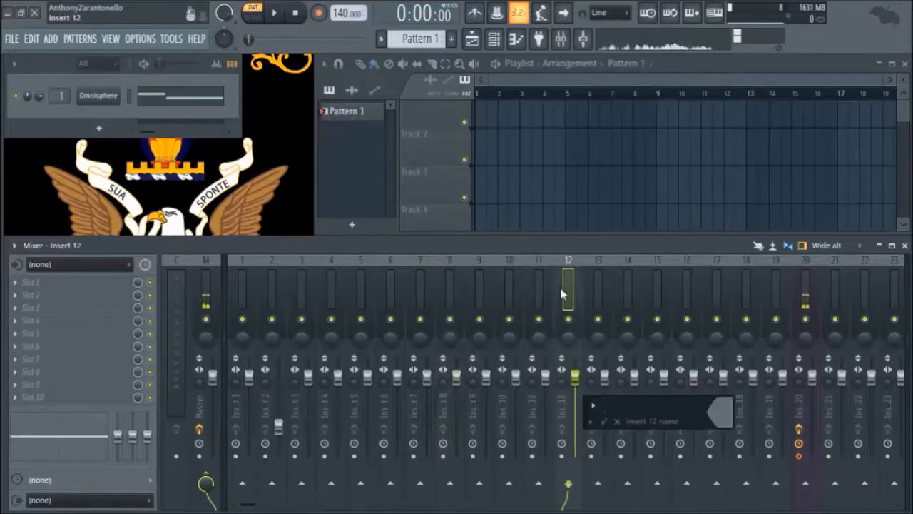
{"action": "left_click", "coordinate": [618, 421]}
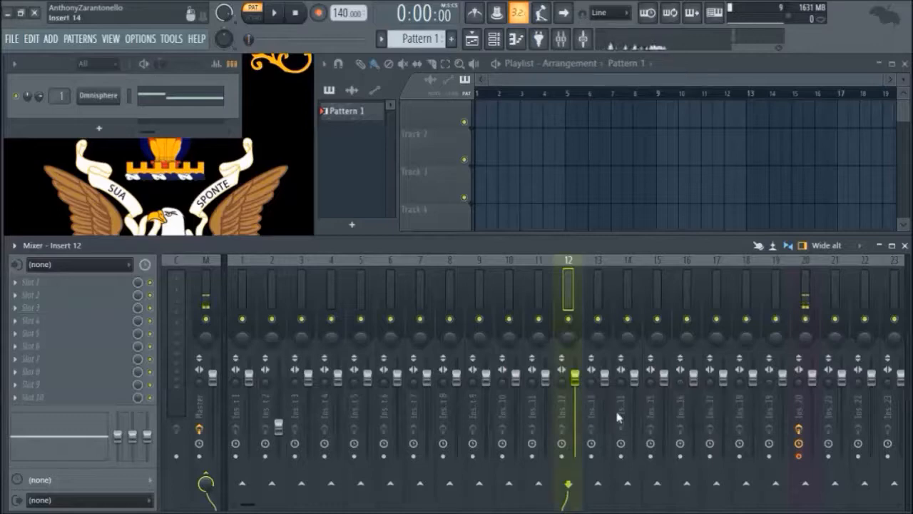
{"action": "right_click", "coordinate": [573, 304]}
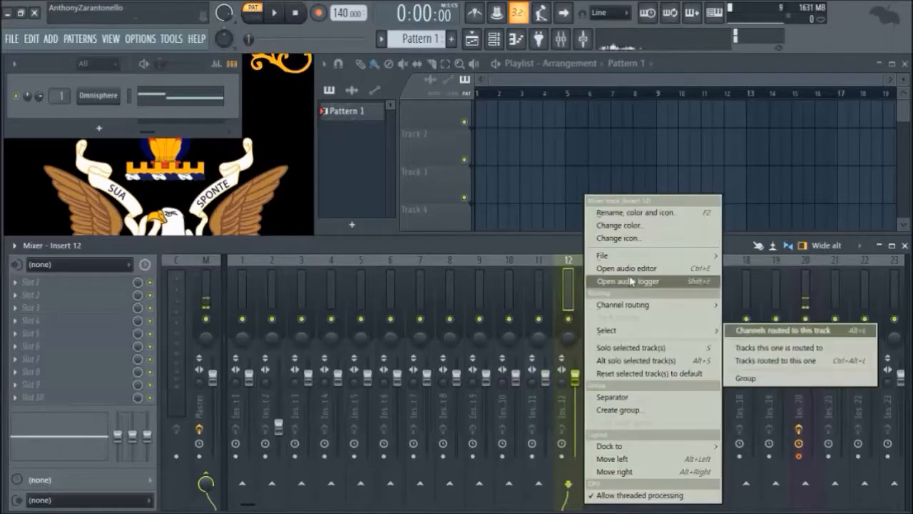
{"action": "left_click", "coordinate": [420, 318]}
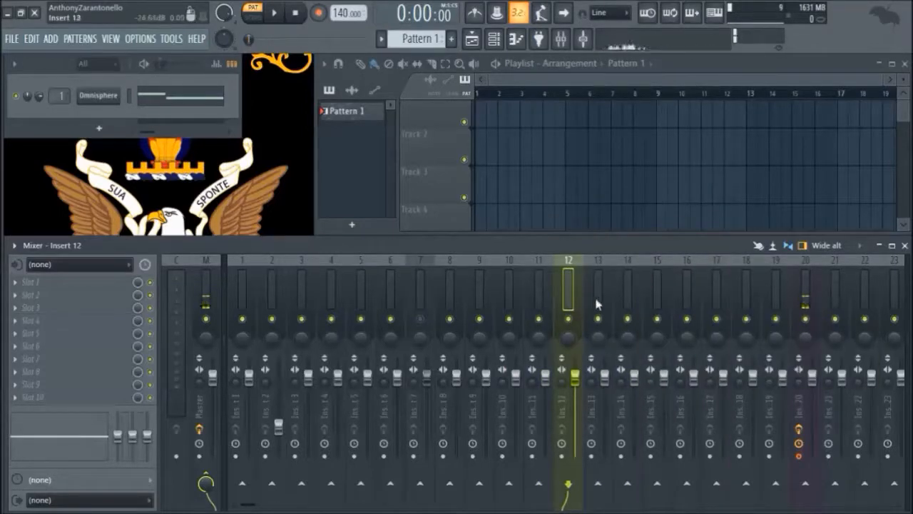
- Select mixer tracks Insert 11 through Insert 19 together and change their color to green
{"action": "left_click", "coordinate": [773, 292], "text": "ctrl"}
{"action": "left_click", "coordinate": [598, 300], "text": "ctrl"}
{"action": "left_click", "coordinate": [550, 306], "text": "ctrl"}
{"action": "right_click", "coordinate": [603, 309]}
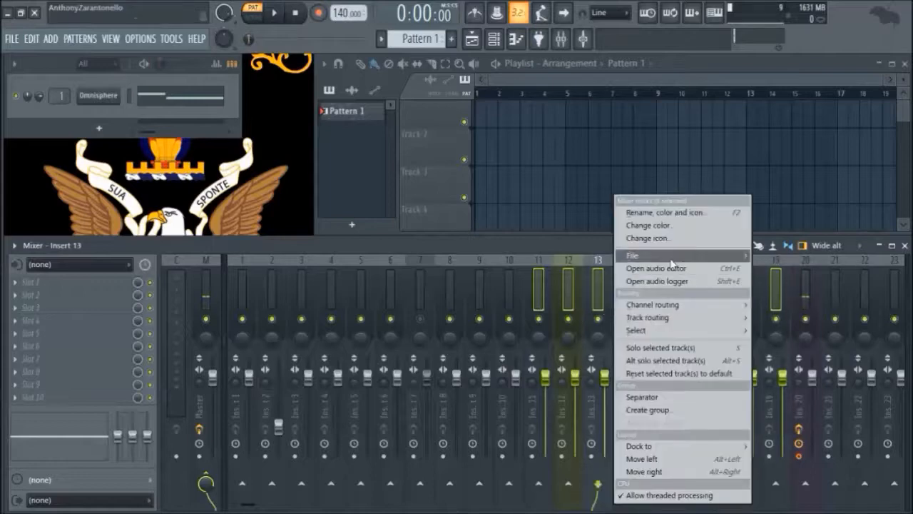
{"action": "left_click", "coordinate": [648, 224]}
{"action": "left_click", "coordinate": [722, 279]}
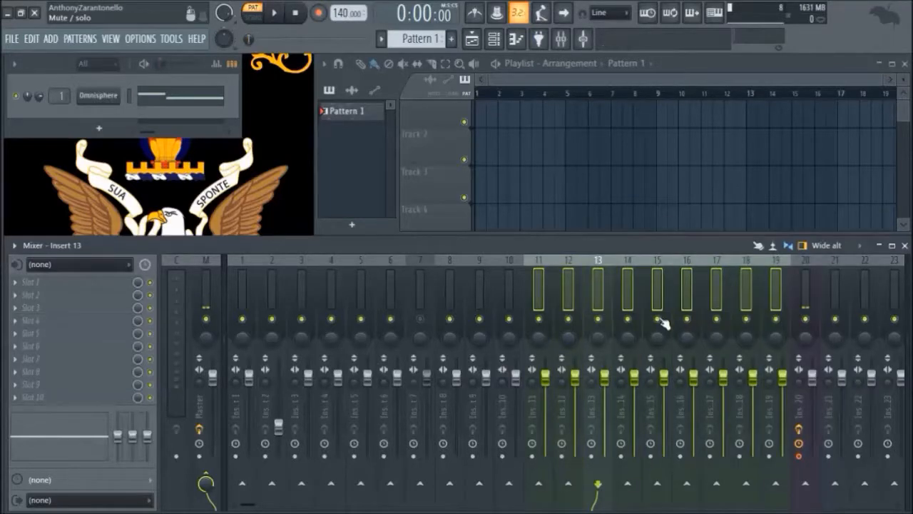
- Reselect mixer tracks Insert 11 through Insert 19 and reset them all to default, accepting the reset
{"action": "left_click", "coordinate": [451, 287]}
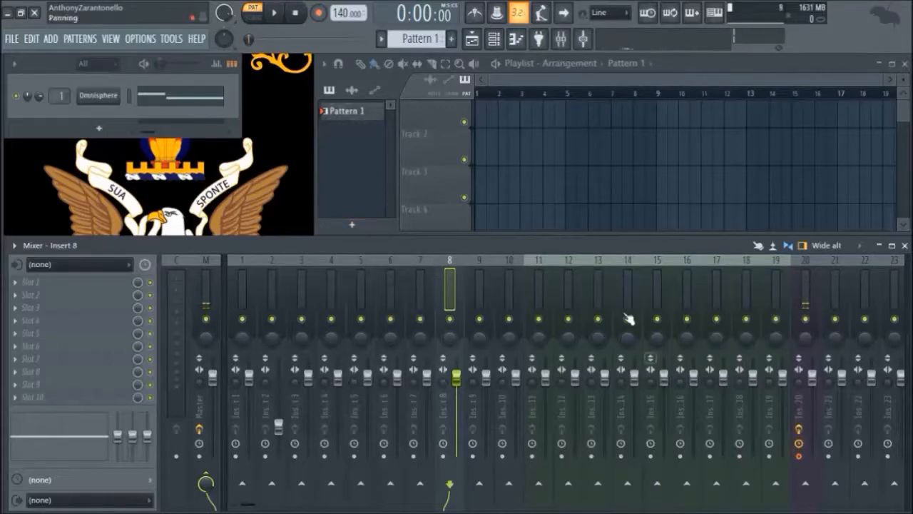
{"action": "left_click_drag", "start_coordinate": [539, 292], "coordinate": [765, 305]}
{"action": "right_click", "coordinate": [745, 303]}
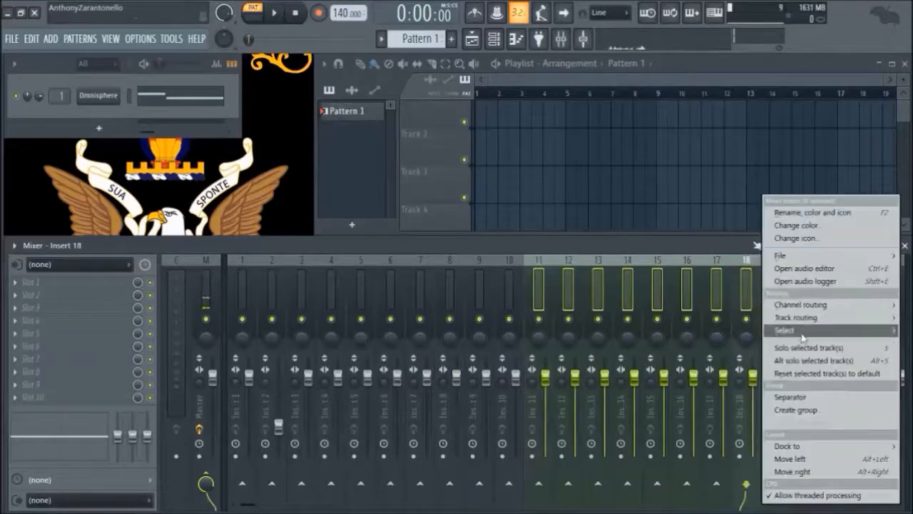
{"action": "left_click", "coordinate": [802, 375]}
{"action": "key", "text": "Return"}
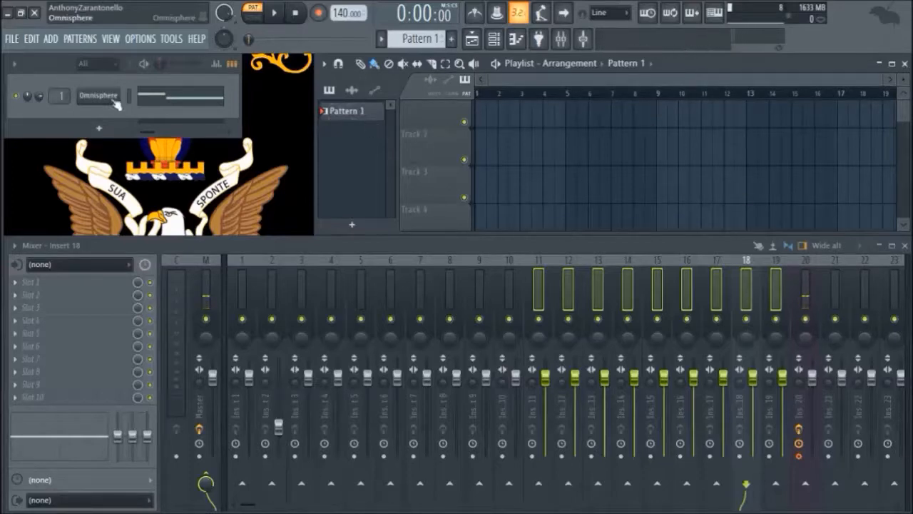
- Place a Pattern 1 clip in the playlist and move it to the start of Track 1
{"action": "scroll", "coordinate": [588, 178], "scroll_direction": "up", "scroll_amount": 1}
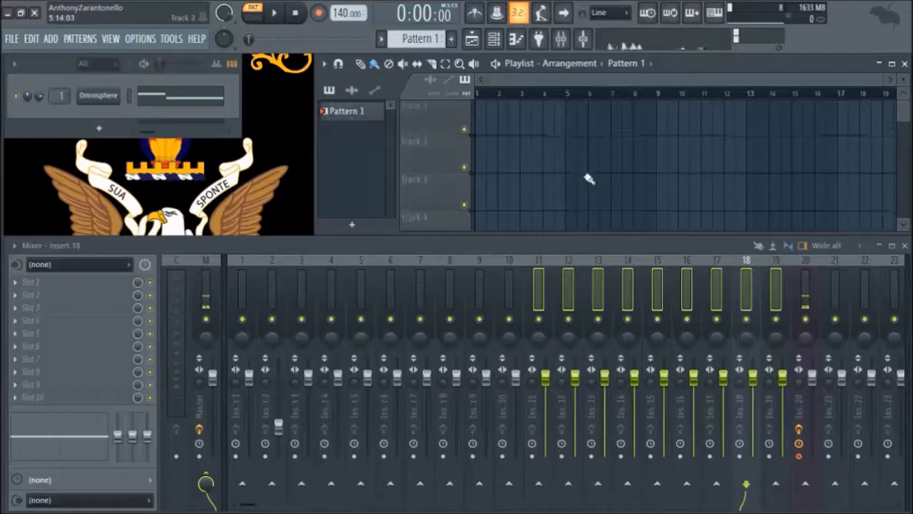
{"action": "left_click", "coordinate": [552, 198]}
{"action": "left_click_drag", "start_coordinate": [552, 198], "coordinate": [476, 125]}
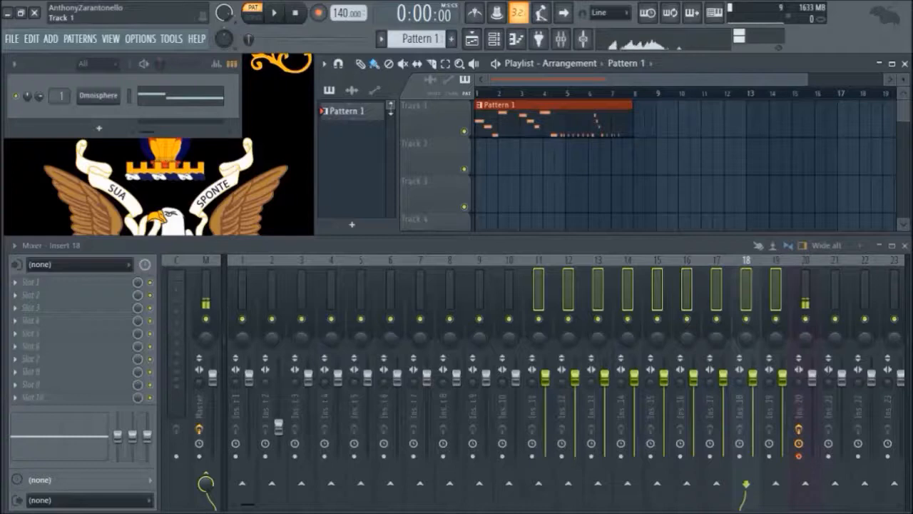
- Consolidate playlist Track 1 into an audio clip from song start
{"action": "right_click", "coordinate": [442, 116]}
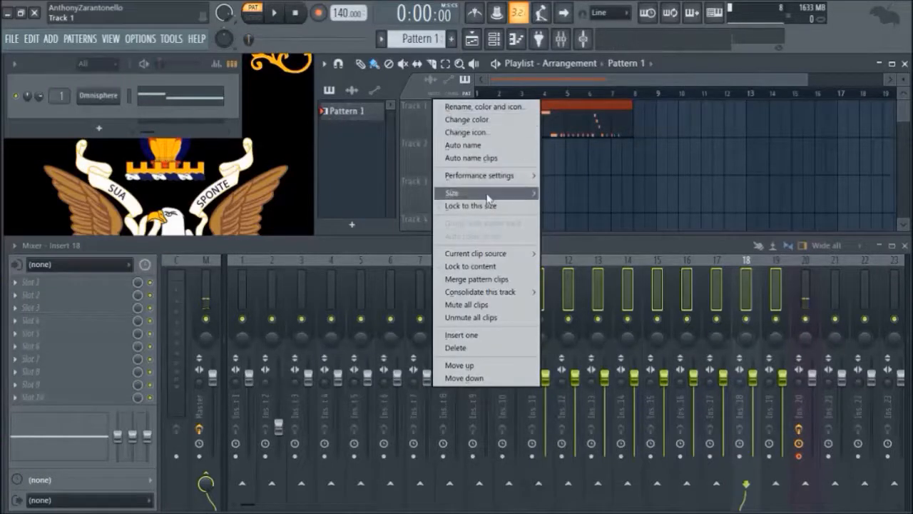
{"action": "mouse_move", "coordinate": [483, 297]}
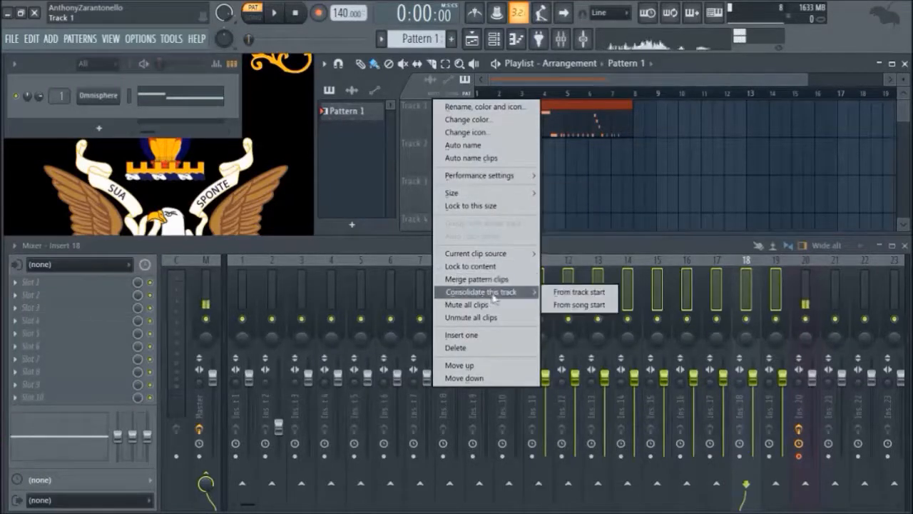
{"action": "left_click", "coordinate": [580, 305]}
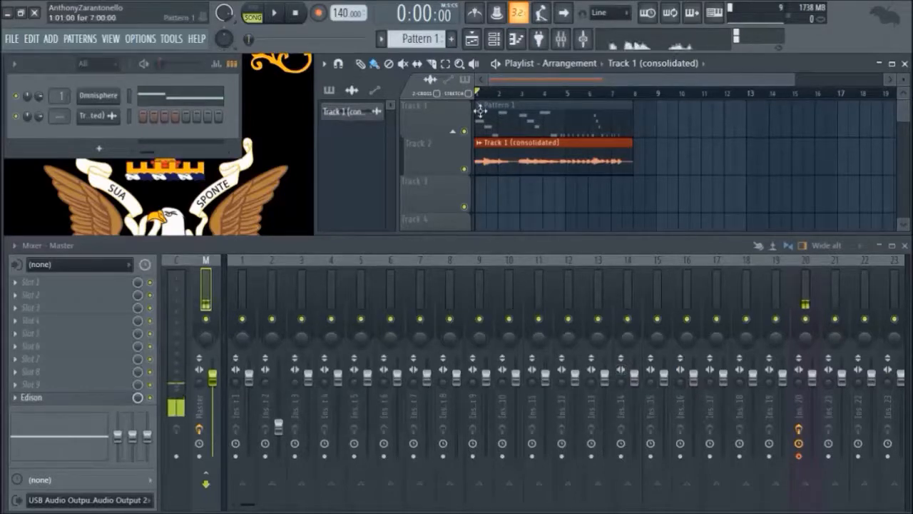
- Unmute the Pattern 1 clip on playlist Track 1 and mute it again
{"action": "right_click", "coordinate": [685, 128]}
{"action": "right_click", "coordinate": [629, 134], "text": "alt"}
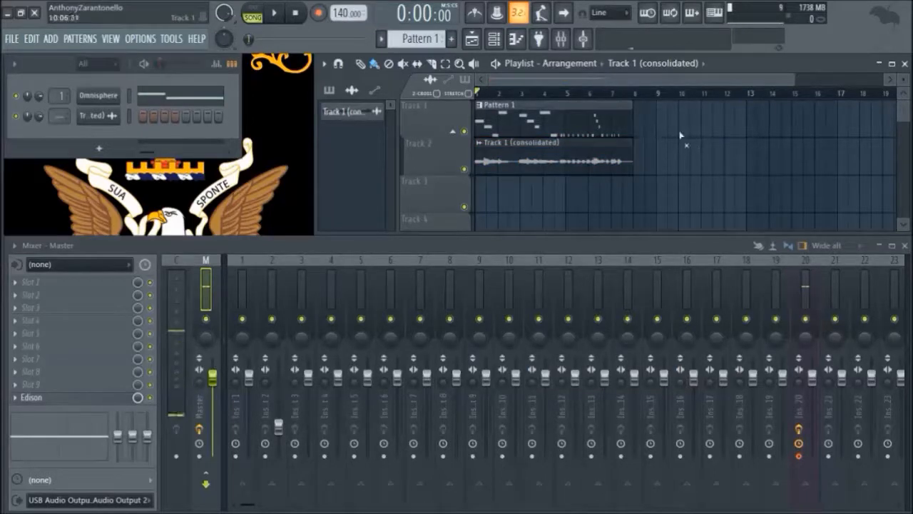
{"action": "right_click", "coordinate": [591, 115], "text": "alt"}
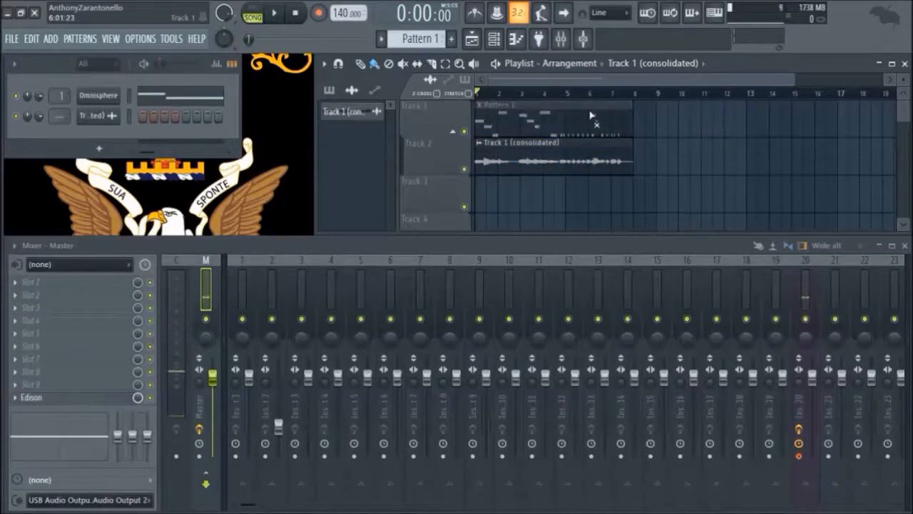
- Collapse and expand the track group under playlist Track 1 several times, leaving it expanded
{"action": "left_click", "coordinate": [453, 131]}
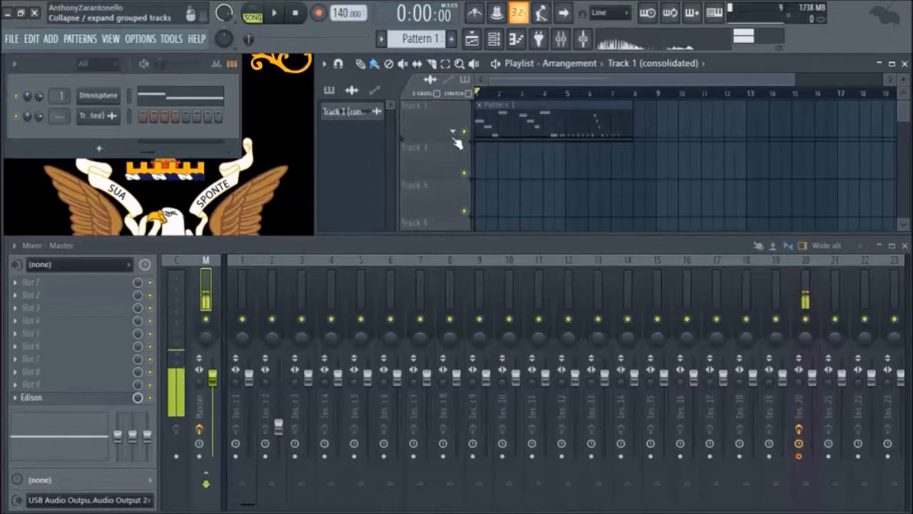
{"action": "left_click", "coordinate": [454, 133]}
{"action": "left_click", "coordinate": [454, 133]}
{"action": "left_click", "coordinate": [453, 133]}
{"action": "right_click", "coordinate": [417, 135]}
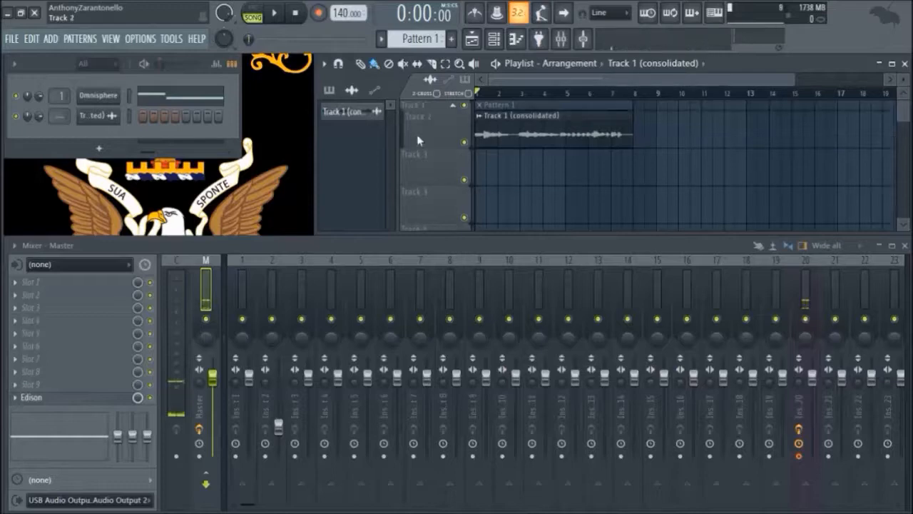
{"action": "right_click", "coordinate": [409, 111]}
{"action": "left_click", "coordinate": [456, 133]}
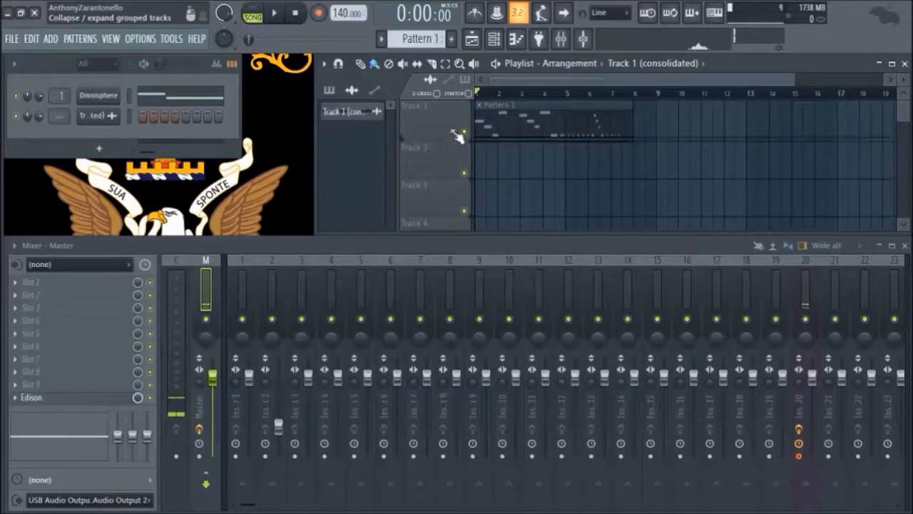
{"action": "left_click", "coordinate": [452, 135]}
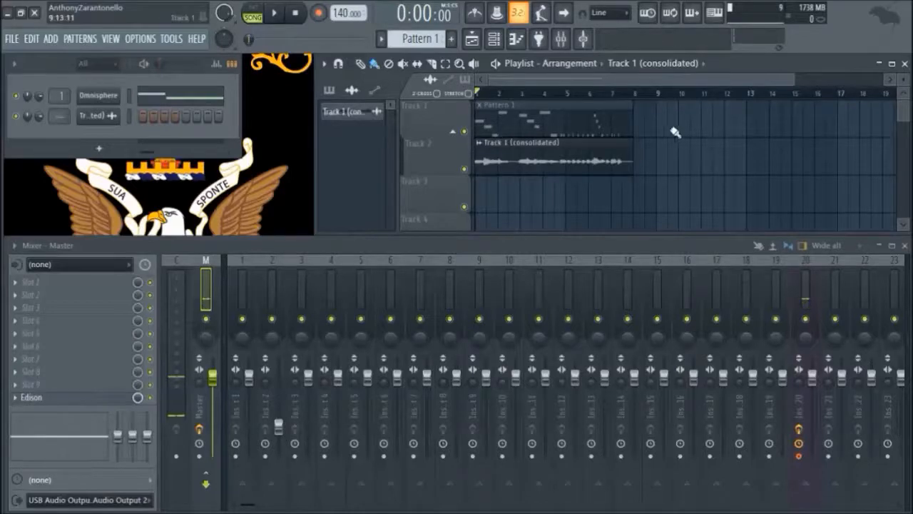
- Play the consolidated audio clip, route its channel to mixer track 3, and stop playback
{"action": "key", "text": "space"}
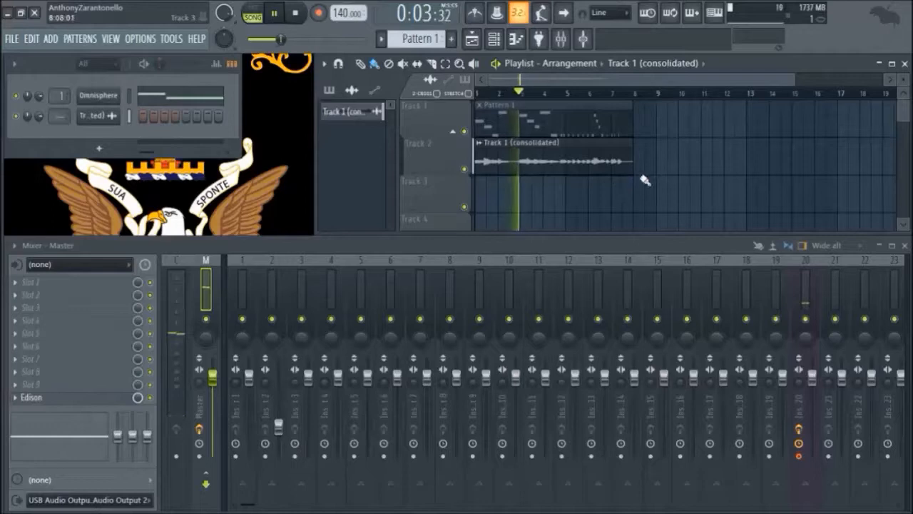
{"action": "left_click_drag", "start_coordinate": [60, 117], "coordinate": [60, 109]}
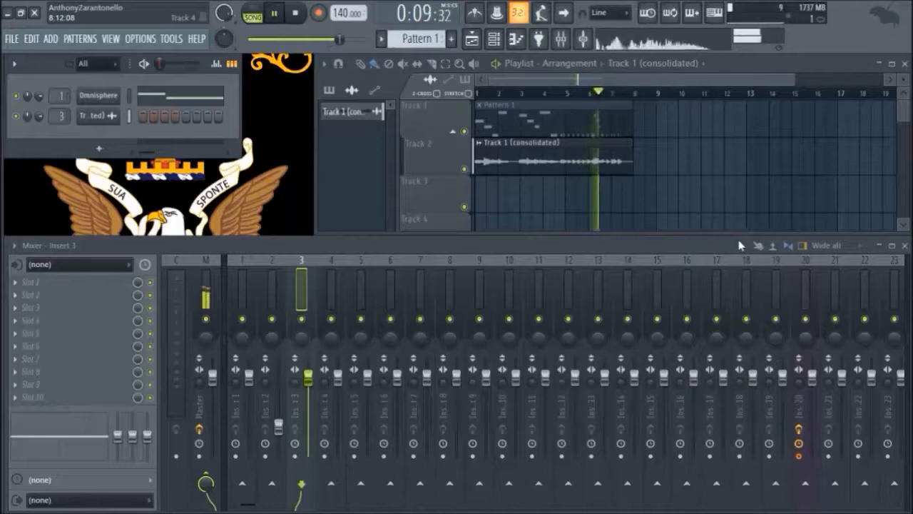
{"action": "key", "text": "space"}
{"action": "key", "text": "space"}
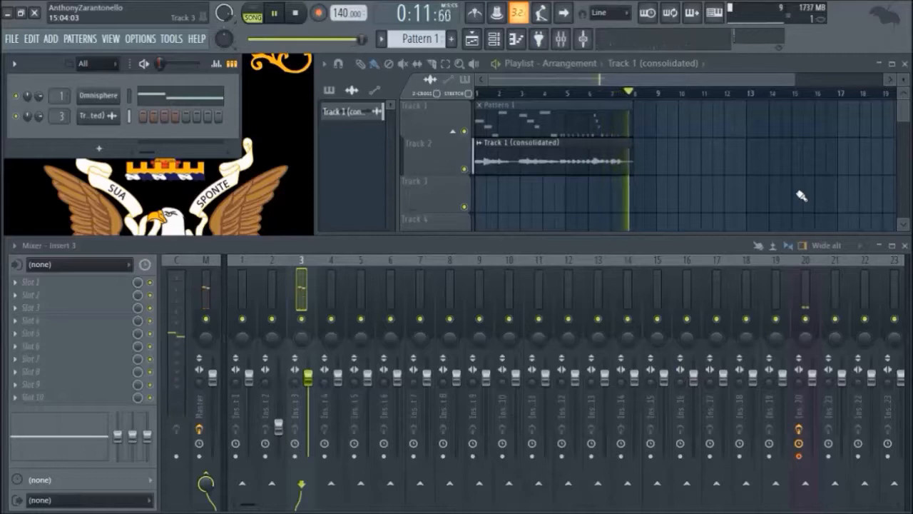
{"action": "key", "text": "space"}
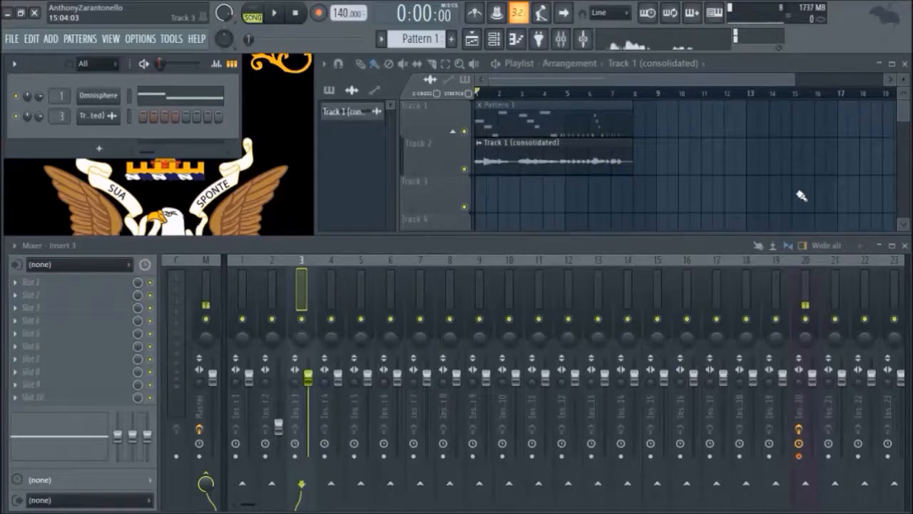
- Examine the playlist's full list of tracks down to Track 500
{"action": "scroll", "coordinate": [806, 183], "scroll_direction": "down", "scroll_amount": 2}
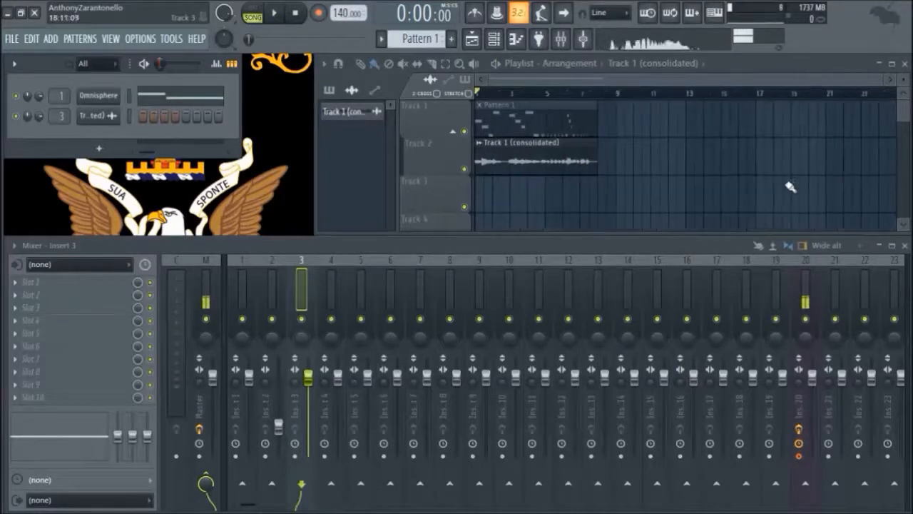
{"action": "scroll", "coordinate": [804, 180], "scroll_direction": "down", "scroll_amount": 8}
{"action": "scroll", "coordinate": [809, 180], "scroll_direction": "up", "scroll_amount": 8}
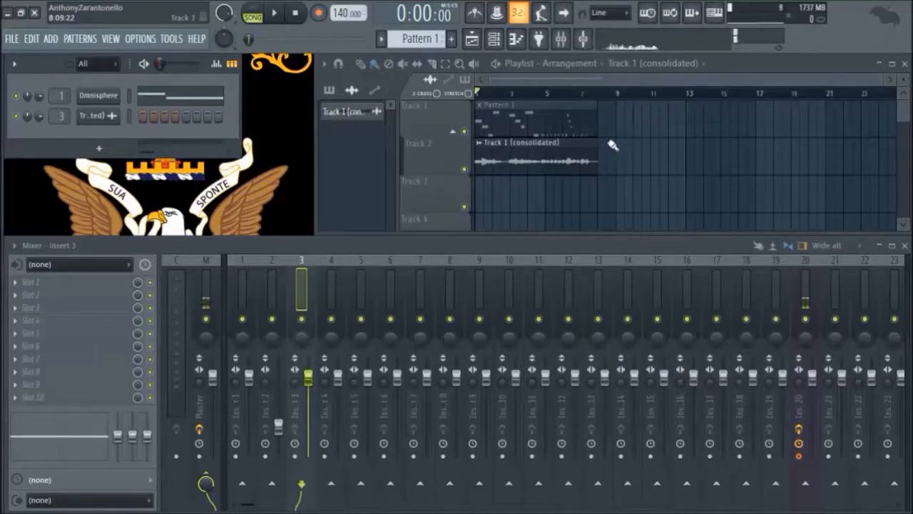
{"action": "scroll", "coordinate": [617, 164], "scroll_direction": "down", "scroll_amount": 10}
{"action": "scroll", "coordinate": [634, 204], "scroll_direction": "down", "scroll_amount": 3}
{"action": "scroll", "coordinate": [878, 297], "scroll_direction": "down", "scroll_amount": 1}
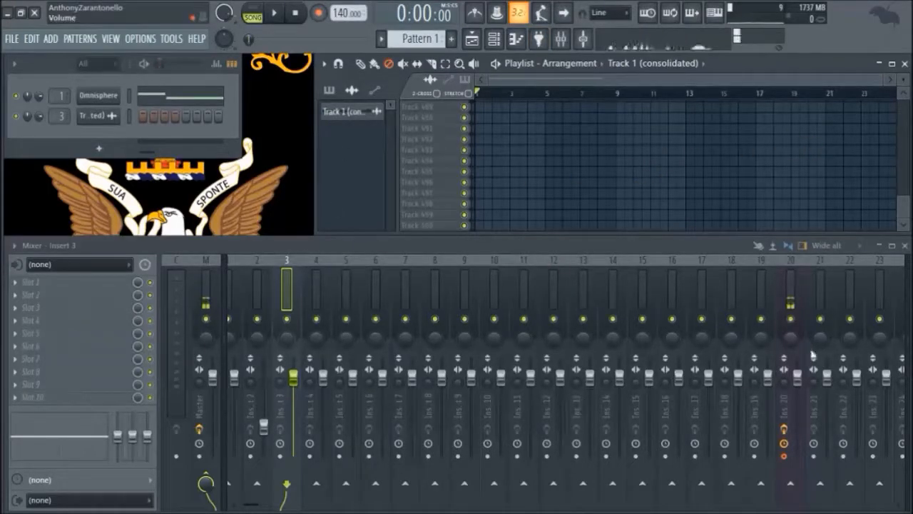
- Route the Omnisphere channel to mixer track 8 and send Insert 8 to Insert 9
{"action": "left_click_drag", "start_coordinate": [56, 98], "coordinate": [58, 88]}
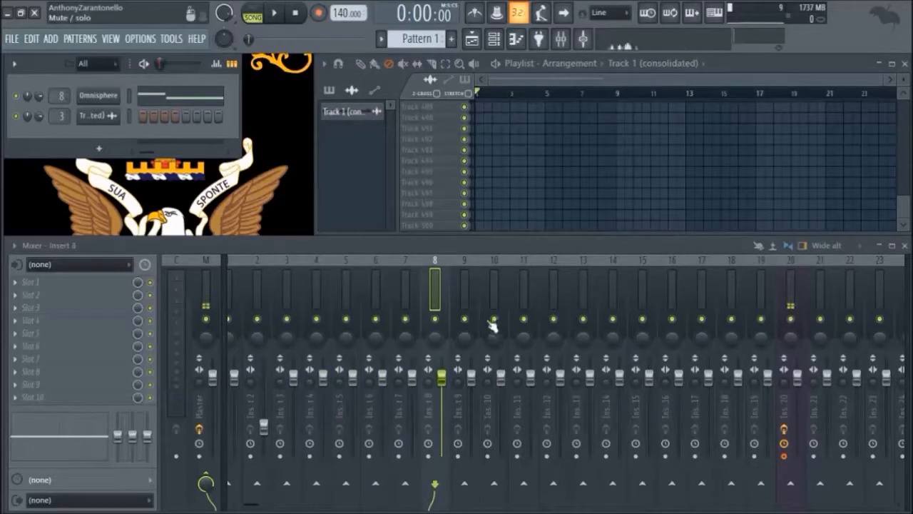
{"action": "left_click", "coordinate": [457, 283]}
{"action": "left_click", "coordinate": [436, 282]}
{"action": "left_click", "coordinate": [464, 485]}
{"action": "left_click", "coordinate": [462, 300]}
- Load Fruity Limiter into effect slot 4 of Insert 9 and move its window clear of the mixer
{"action": "left_click", "coordinate": [128, 319]}
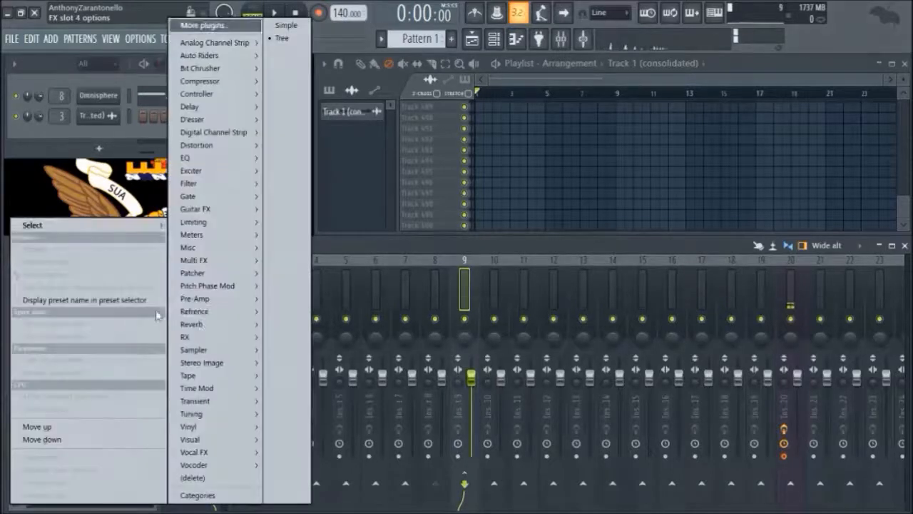
{"action": "mouse_move", "coordinate": [207, 80]}
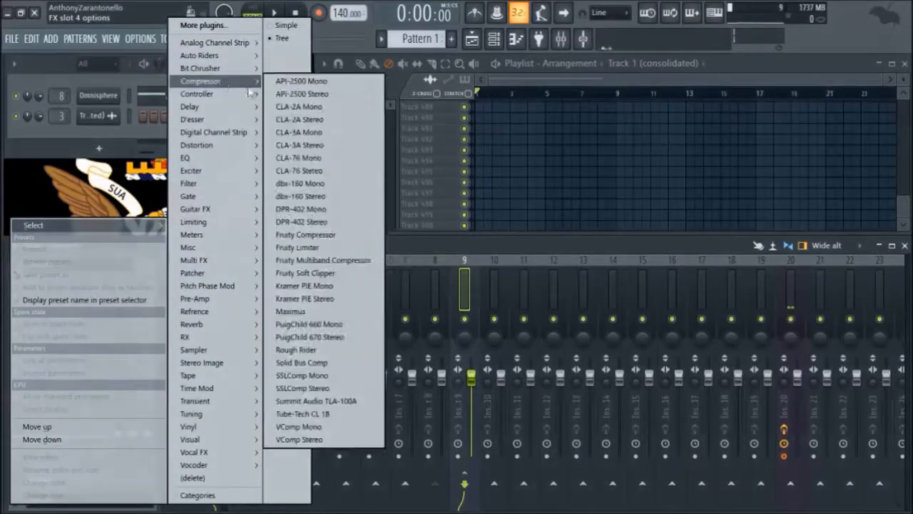
{"action": "left_click", "coordinate": [366, 249]}
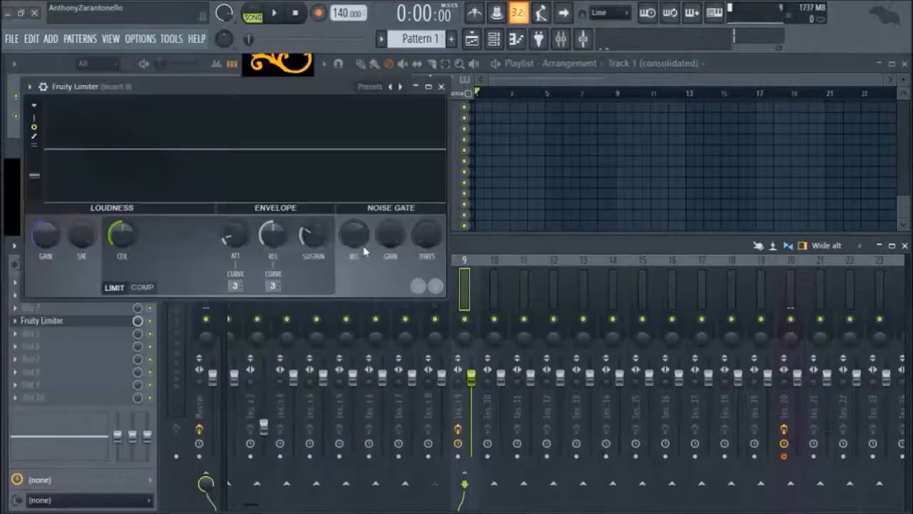
{"action": "left_click_drag", "start_coordinate": [299, 84], "coordinate": [699, 171]}
{"action": "left_click_drag", "start_coordinate": [618, 167], "coordinate": [655, 115]}
{"action": "left_click_drag", "start_coordinate": [618, 139], "coordinate": [264, 153]}
{"action": "left_click_drag", "start_coordinate": [359, 112], "coordinate": [487, 21]}
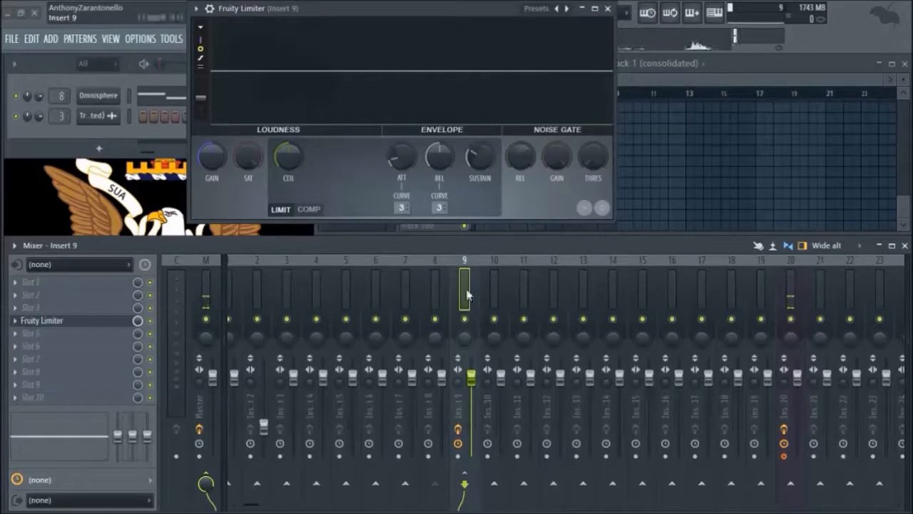
- Remove Insert 8's send to Insert 9 and load Fruity Limiter into effect slot 7 of Insert 8
{"action": "left_click", "coordinate": [446, 289]}
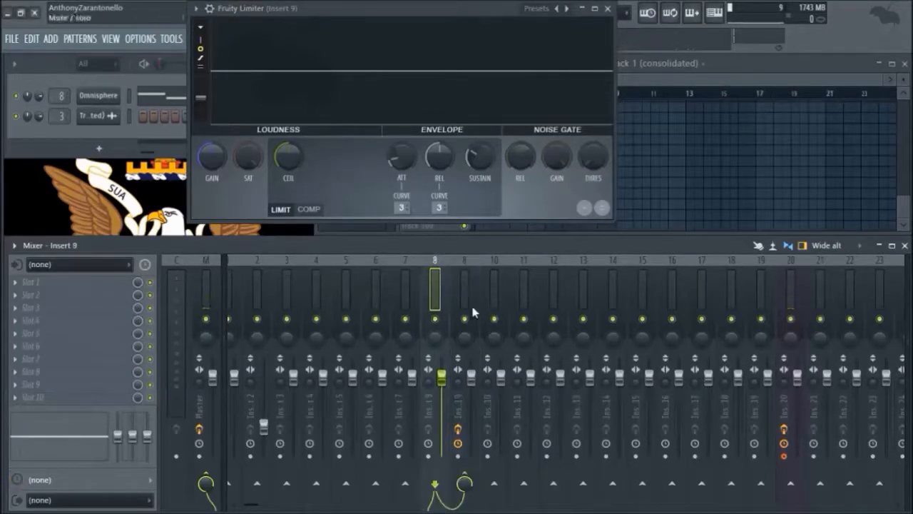
{"action": "left_click", "coordinate": [464, 483]}
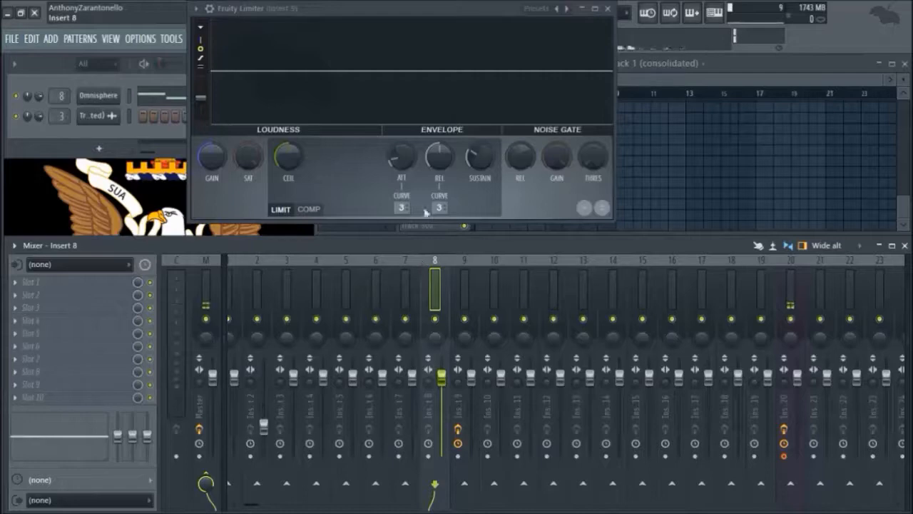
{"action": "left_click", "coordinate": [55, 286]}
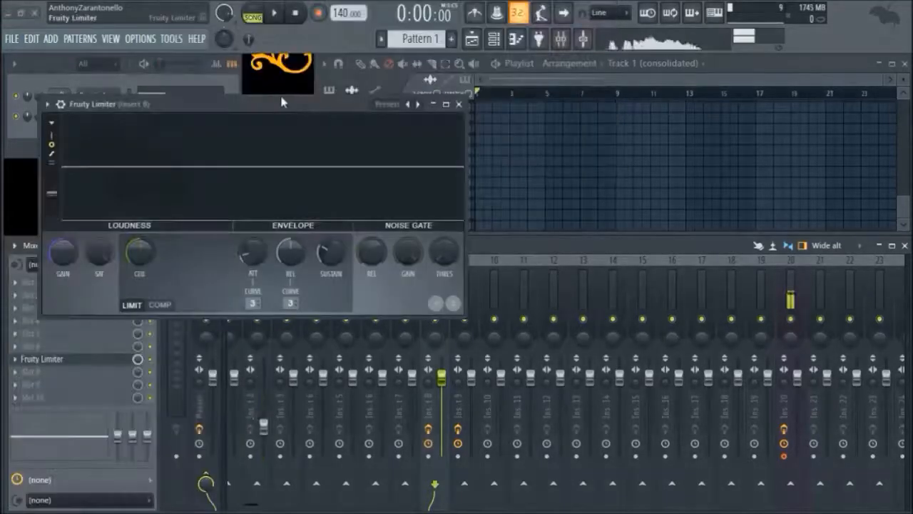
{"action": "left_click_drag", "start_coordinate": [284, 103], "coordinate": [657, 77]}
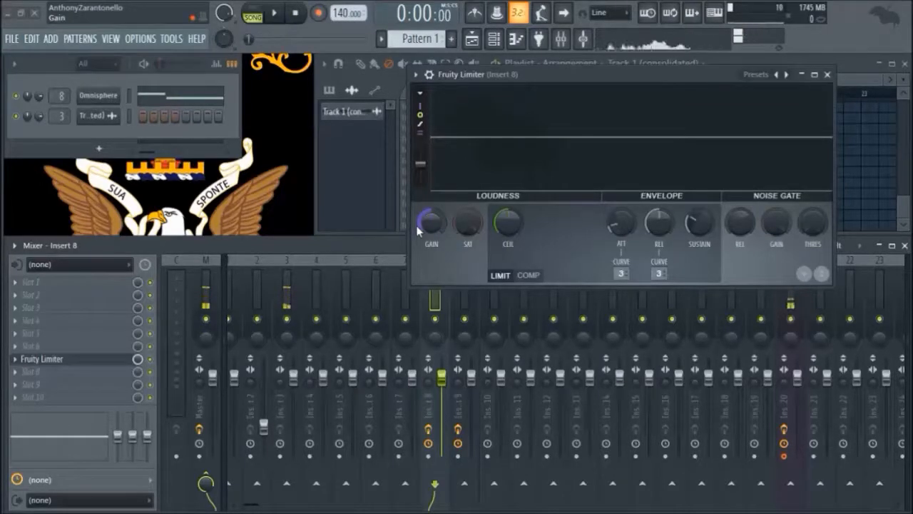
- Copy Insert 8's Fruity Limiter onto Insert 3, close the Insert 8 limiter window and move the Insert 3 one clear of the mixer's effect slots
{"action": "left_click", "coordinate": [415, 74]}
{"action": "left_click_drag", "start_coordinate": [418, 138], "coordinate": [287, 278]}
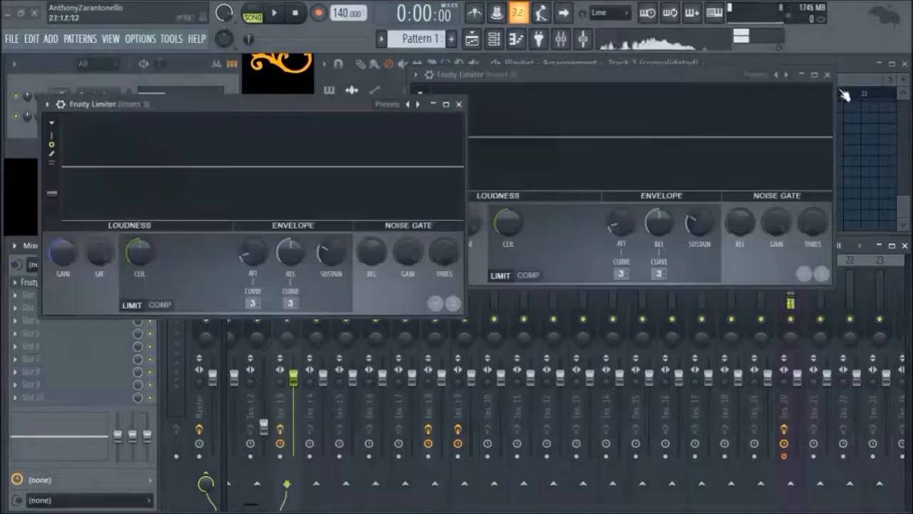
{"action": "left_click", "coordinate": [827, 74]}
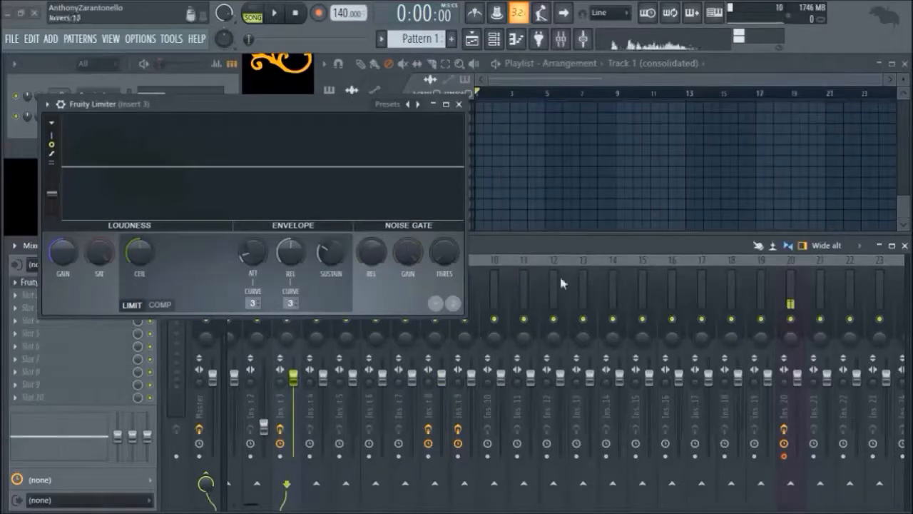
{"action": "left_click_drag", "start_coordinate": [330, 111], "coordinate": [686, 99]}
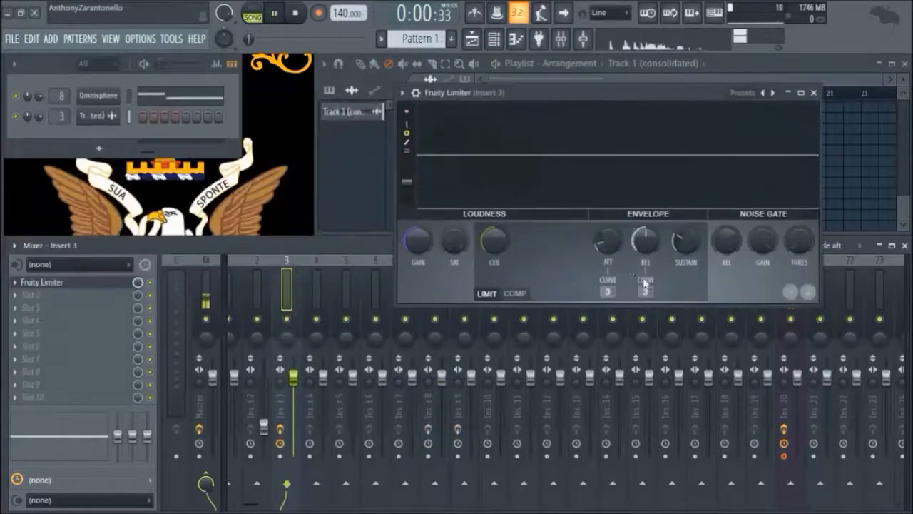
- Audition the song through Insert 3's Fruity Limiter and lower the limiter's ceiling during playback
{"action": "key", "text": "space"}
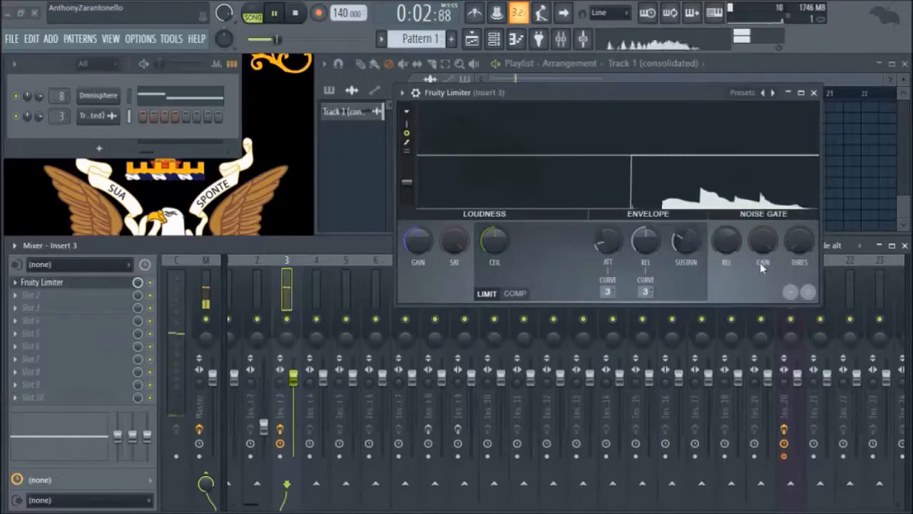
{"action": "key", "text": "space"}
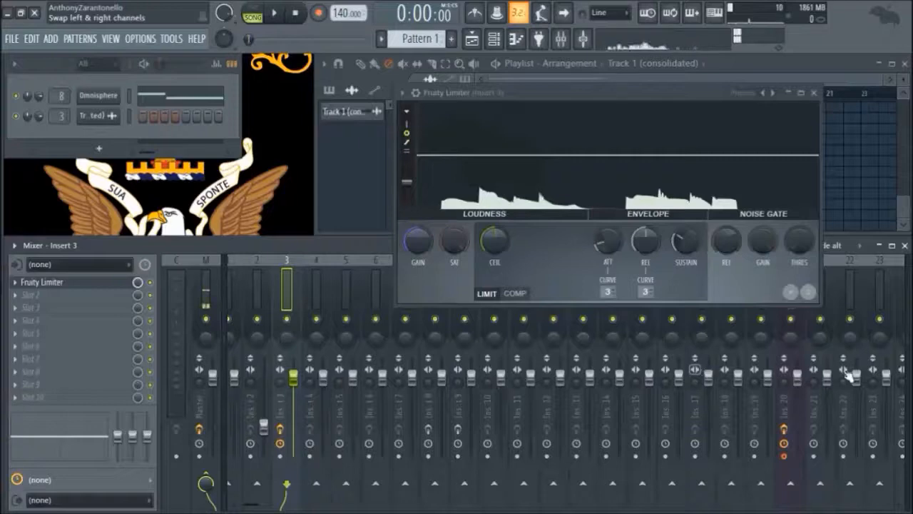
{"action": "key", "text": "space"}
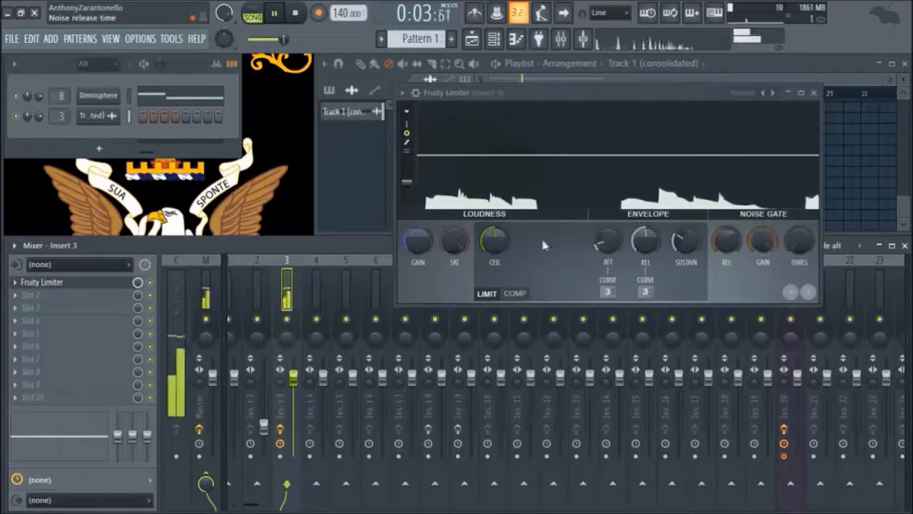
{"action": "left_click_drag", "start_coordinate": [489, 245], "coordinate": [490, 264]}
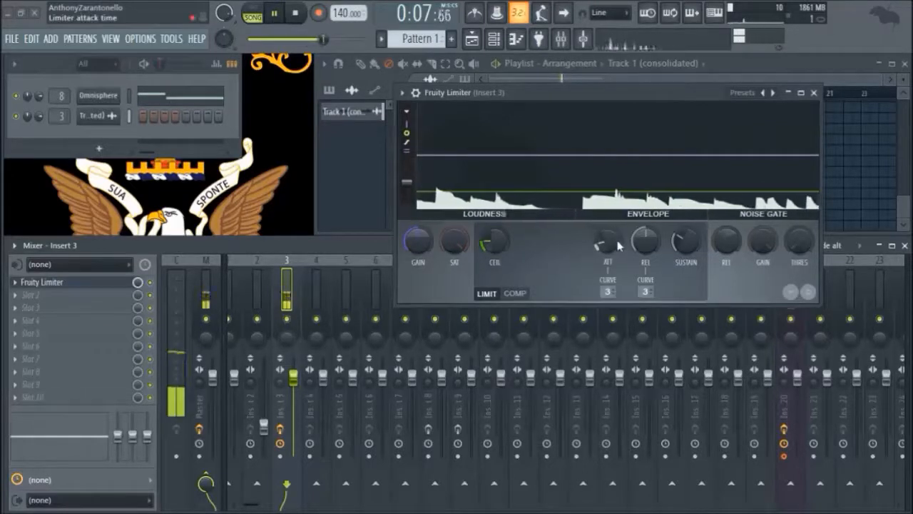
- Switch Insert 3's Fruity Limiter to its compressor settings, lower the threshold, raise the ratio and shorten the release while the song plays
{"action": "left_click", "coordinate": [515, 294]}
{"action": "left_click_drag", "start_coordinate": [494, 242], "coordinate": [494, 264]}
{"action": "left_click_drag", "start_coordinate": [568, 241], "coordinate": [568, 214]}
{"action": "mouse_move", "coordinate": [495, 243]}
{"action": "left_mouse_down"}
{"action": "mouse_move", "coordinate": [495, 233]}
{"action": "mouse_move", "coordinate": [495, 257]}
{"action": "left_mouse_up"}
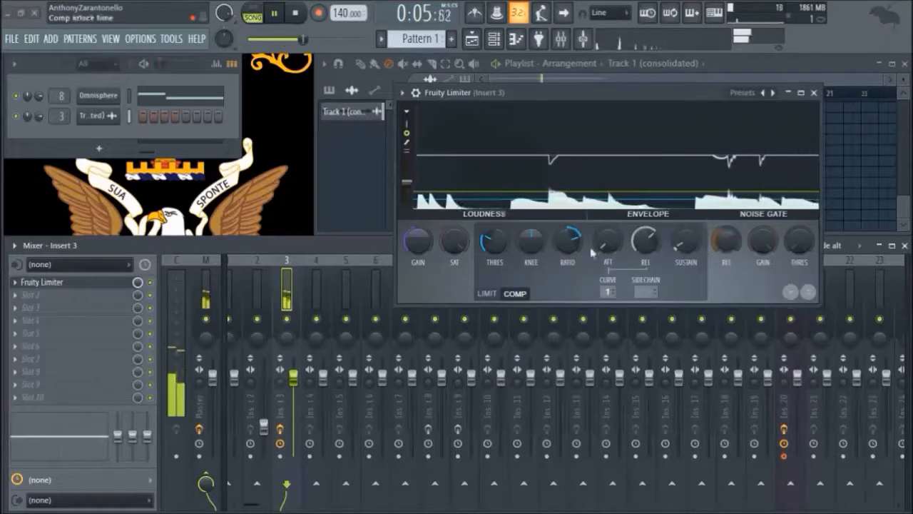
{"action": "left_click_drag", "start_coordinate": [573, 240], "coordinate": [573, 239]}
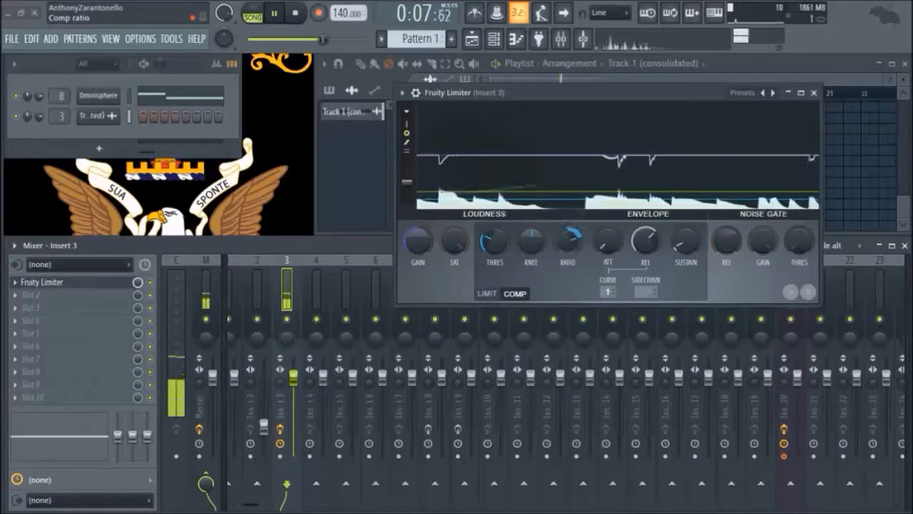
{"action": "left_click_drag", "start_coordinate": [490, 244], "coordinate": [491, 251]}
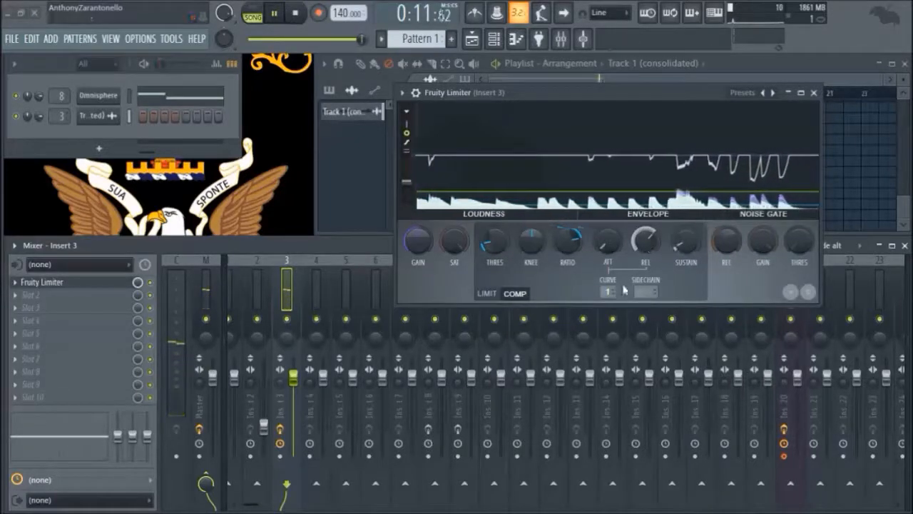
{"action": "left_click_drag", "start_coordinate": [642, 239], "coordinate": [641, 240]}
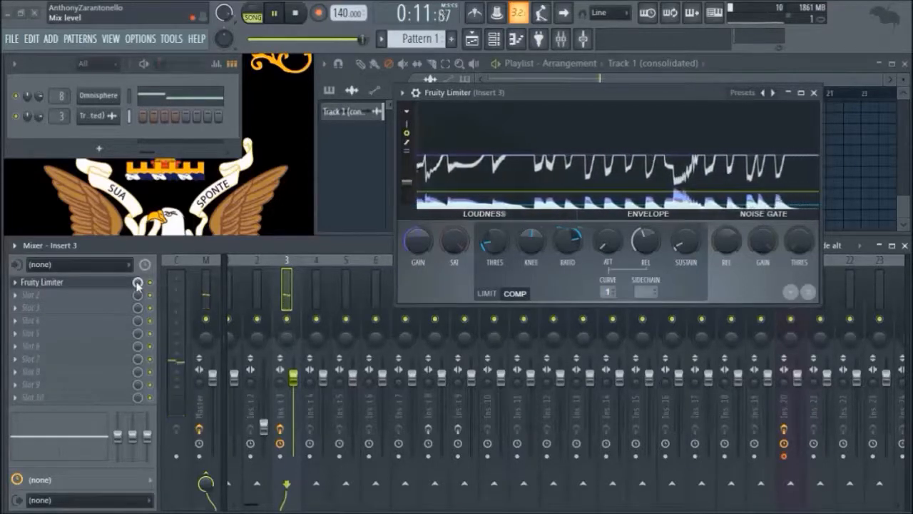
- Turn the Fruity Limiter's mix level on Insert 3 down and back up to full to compare the sound, and stop playback
{"action": "left_click_drag", "start_coordinate": [138, 284], "coordinate": [138, 334]}
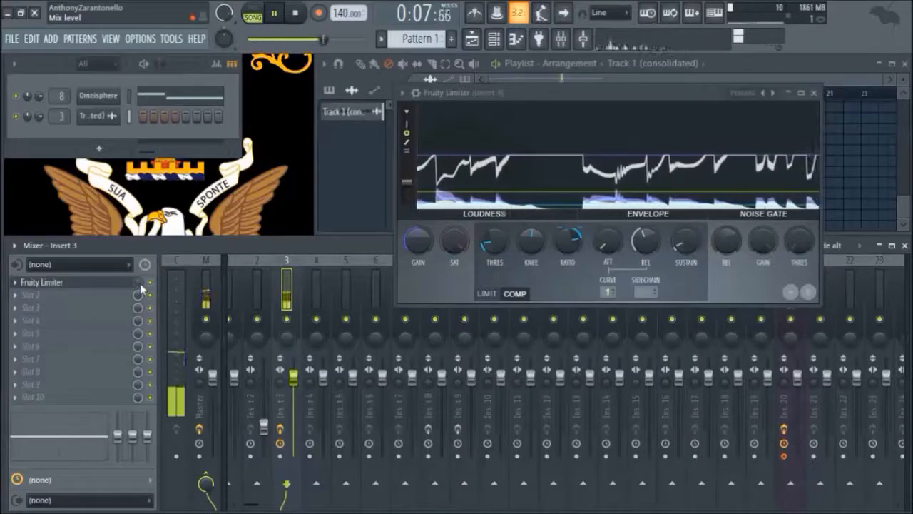
{"action": "left_click_drag", "start_coordinate": [140, 283], "coordinate": [140, 250]}
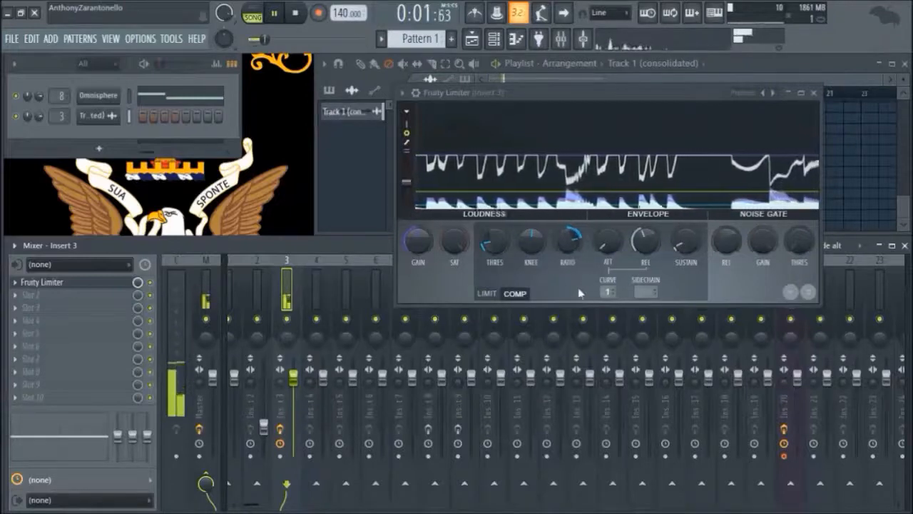
{"action": "key", "text": "space"}
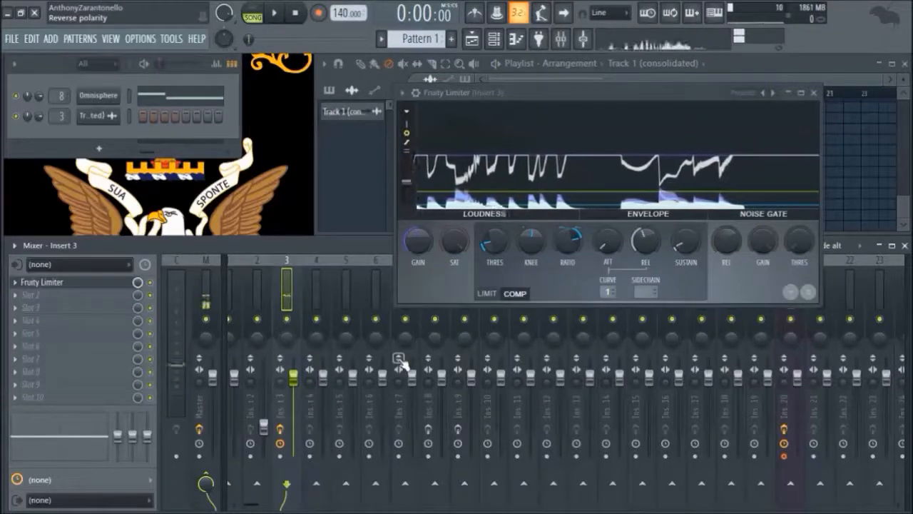